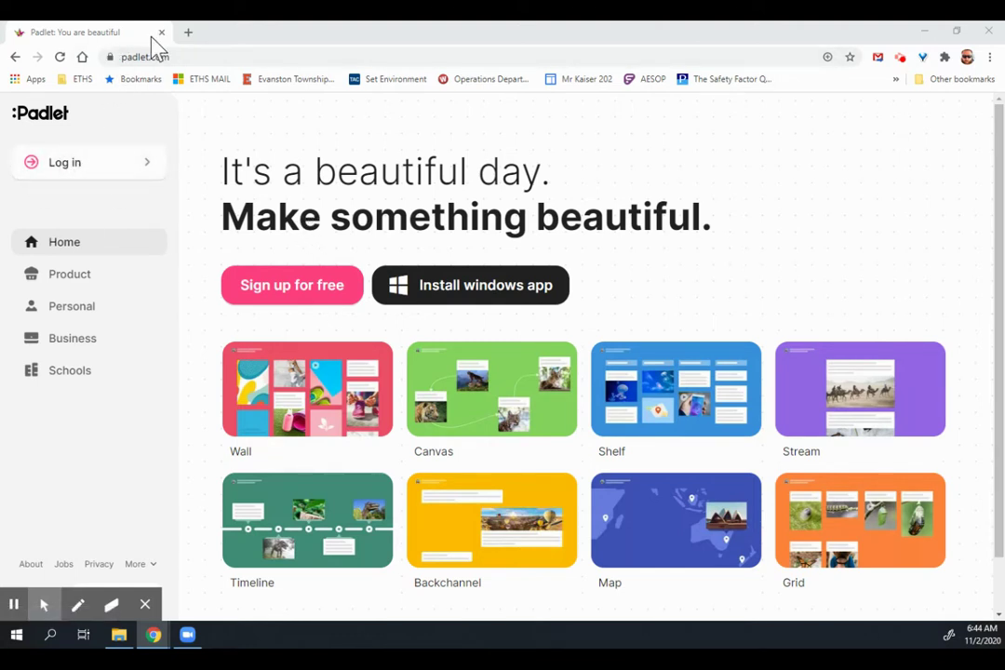
- Load padlet.com in a new second Chrome tab
click(188, 32)
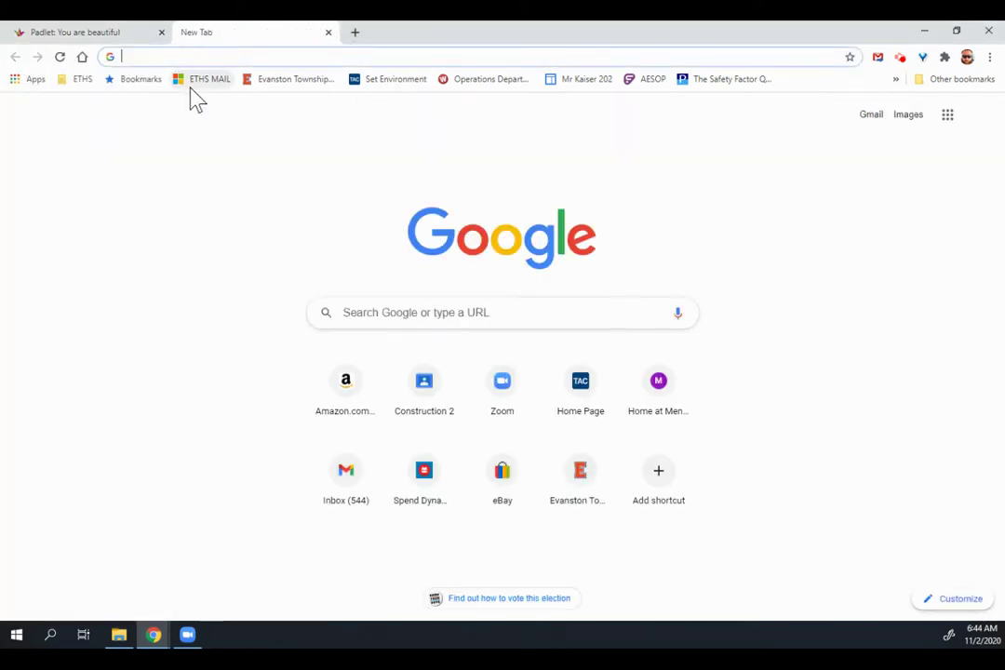
text(p)
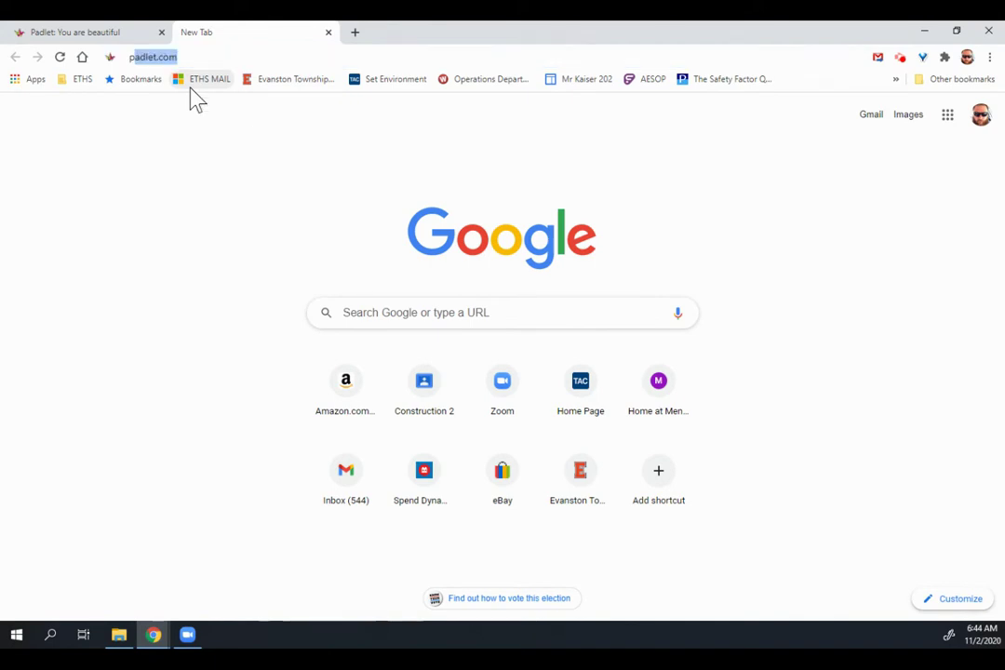
text(adlet.co)
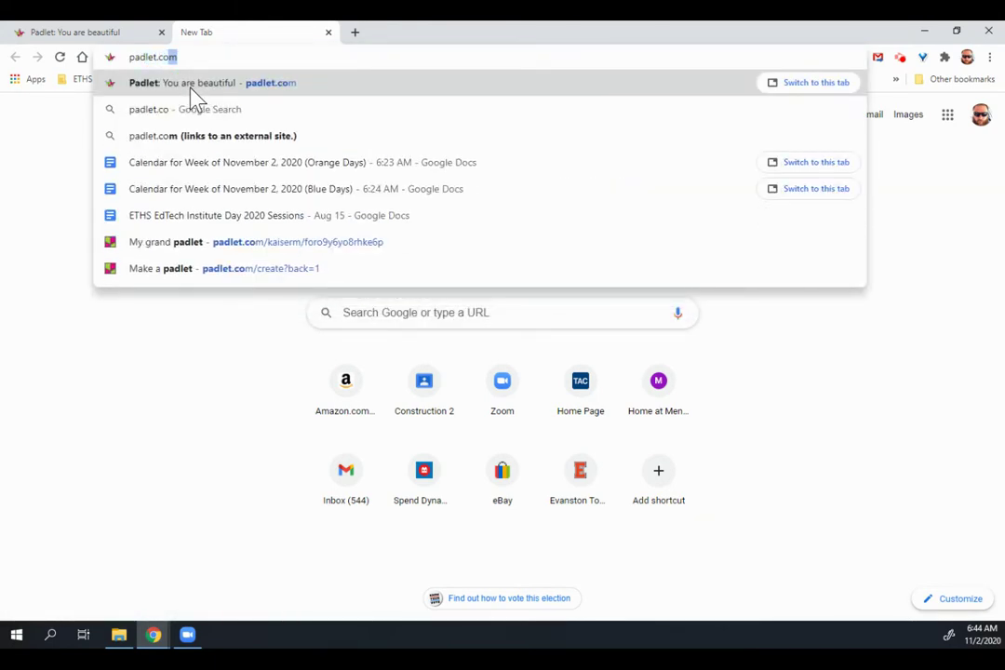
key(Return)
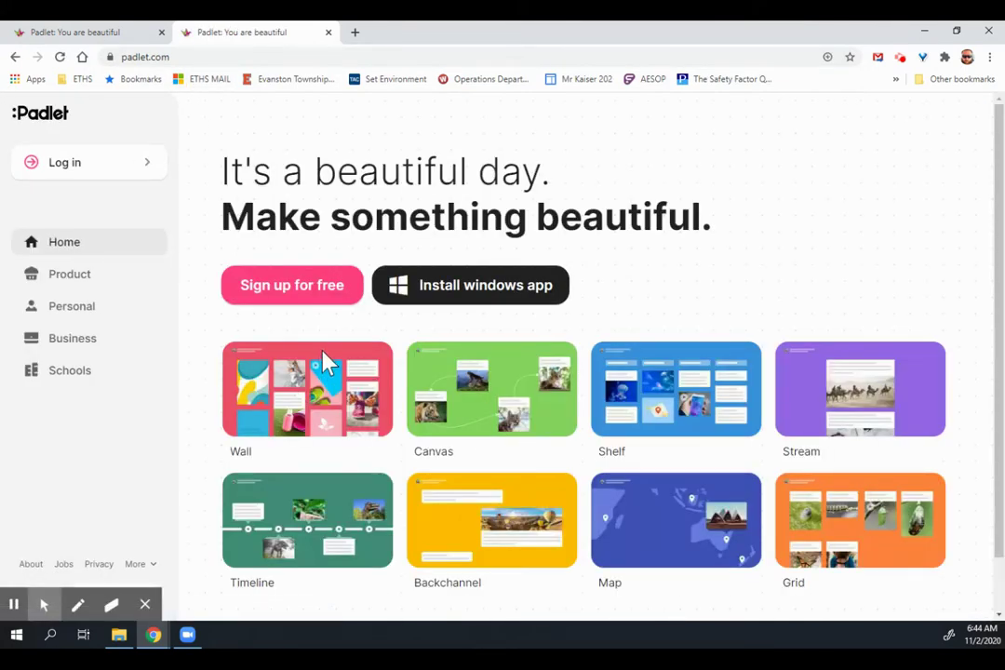
- Sign up to Padlet with a Google account, then return to the Padlet homepage tab
click(280, 298)
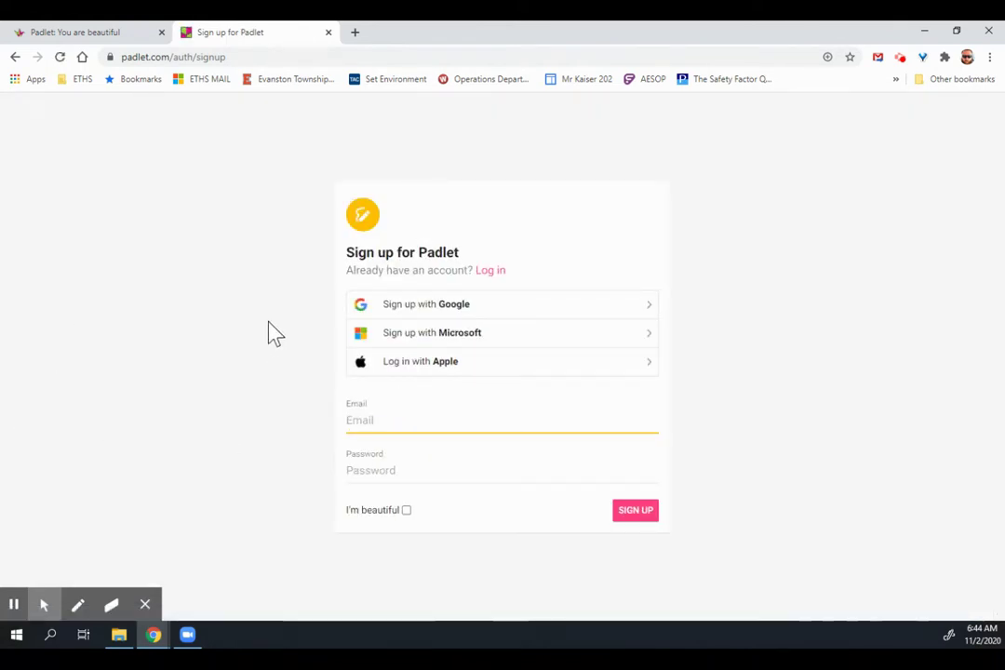
click(408, 316)
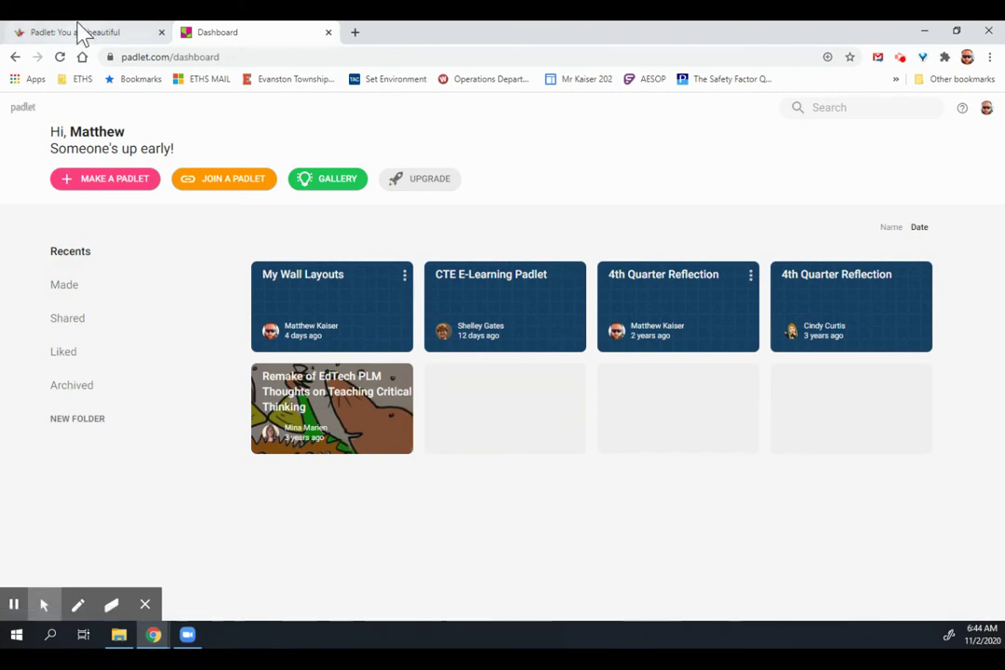
click(82, 34)
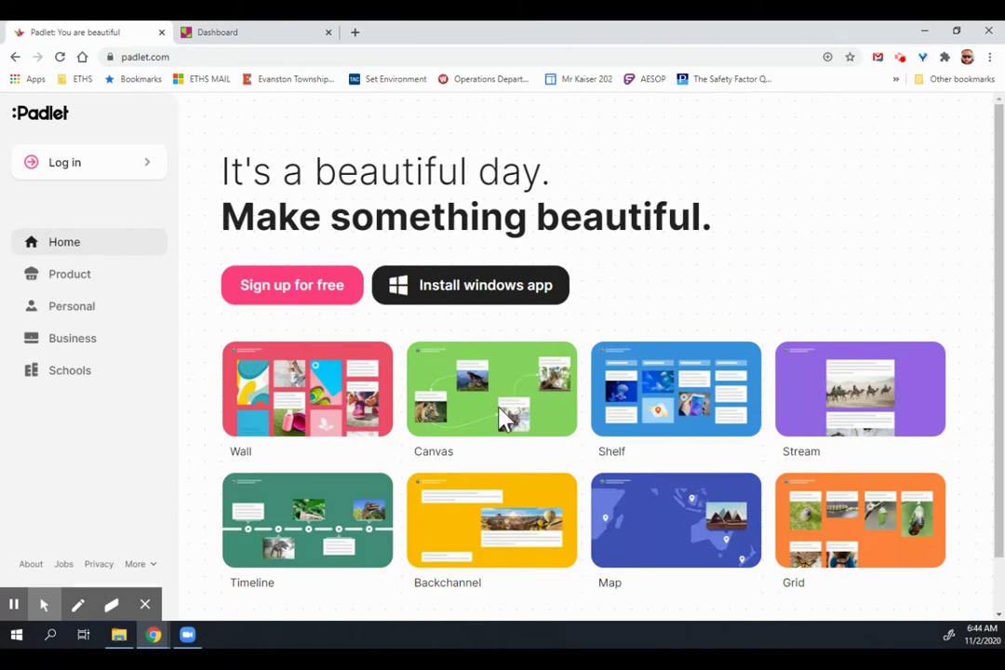
scroll(512, 447, down, 1)
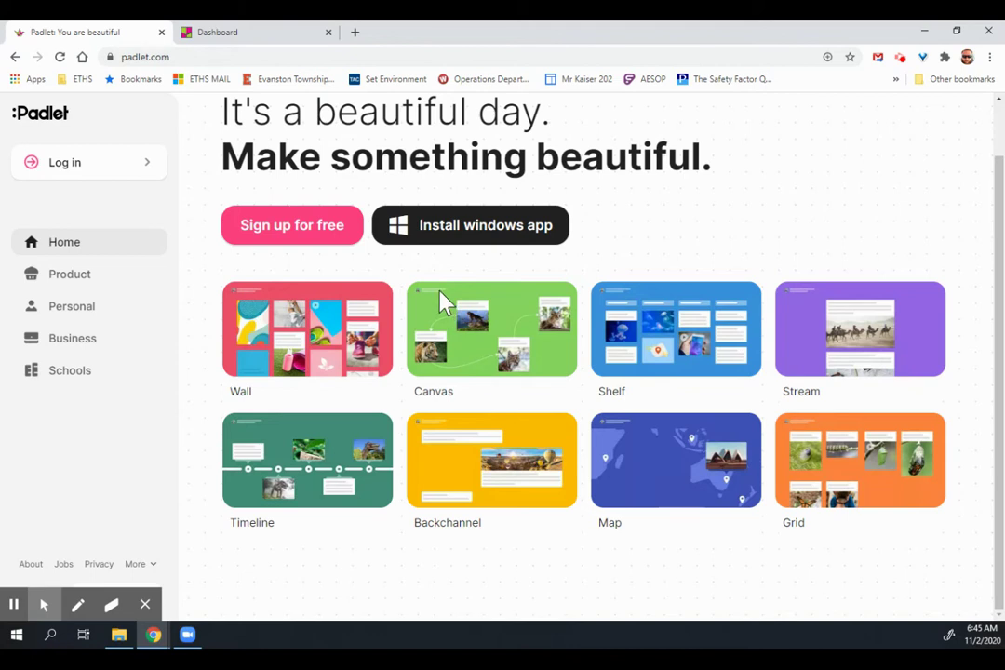
click(290, 36)
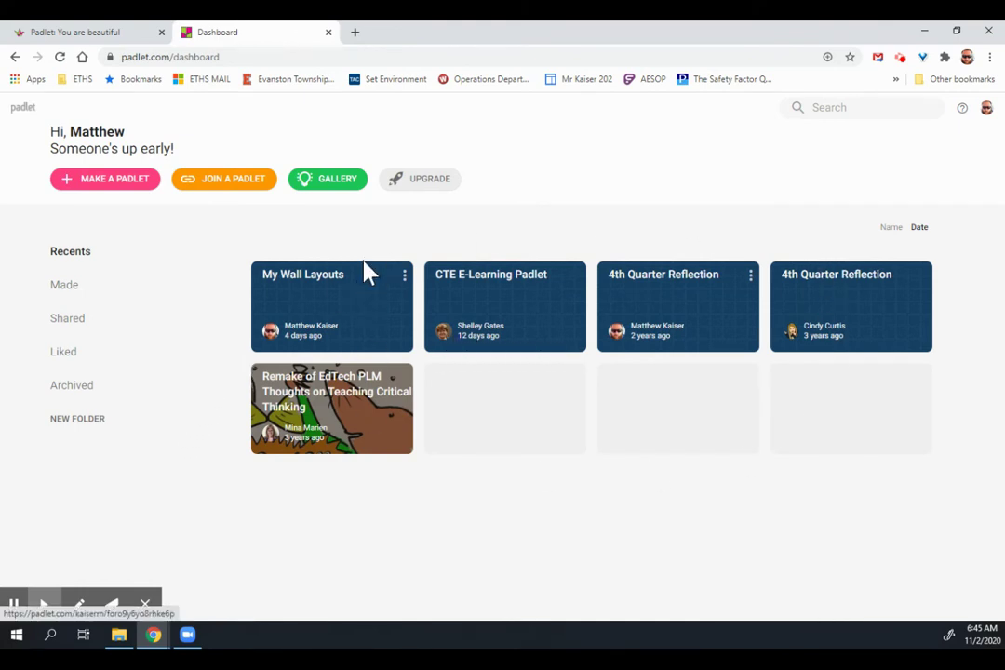
- Create a blank Timeline padlet and select its default 'My dazzling padlet' title
click(102, 191)
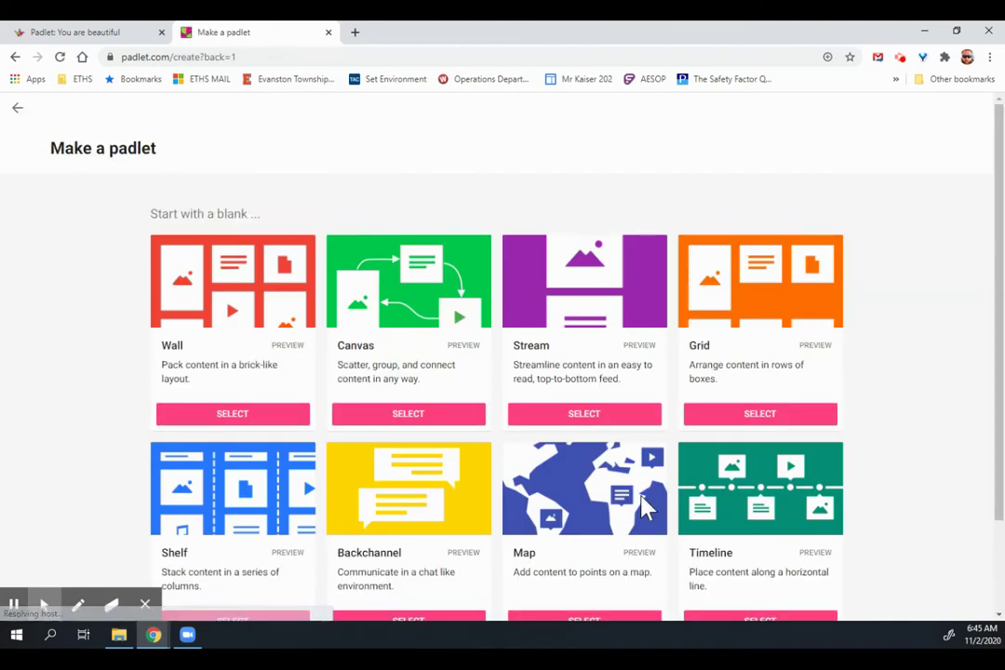
scroll(593, 477, down, 2)
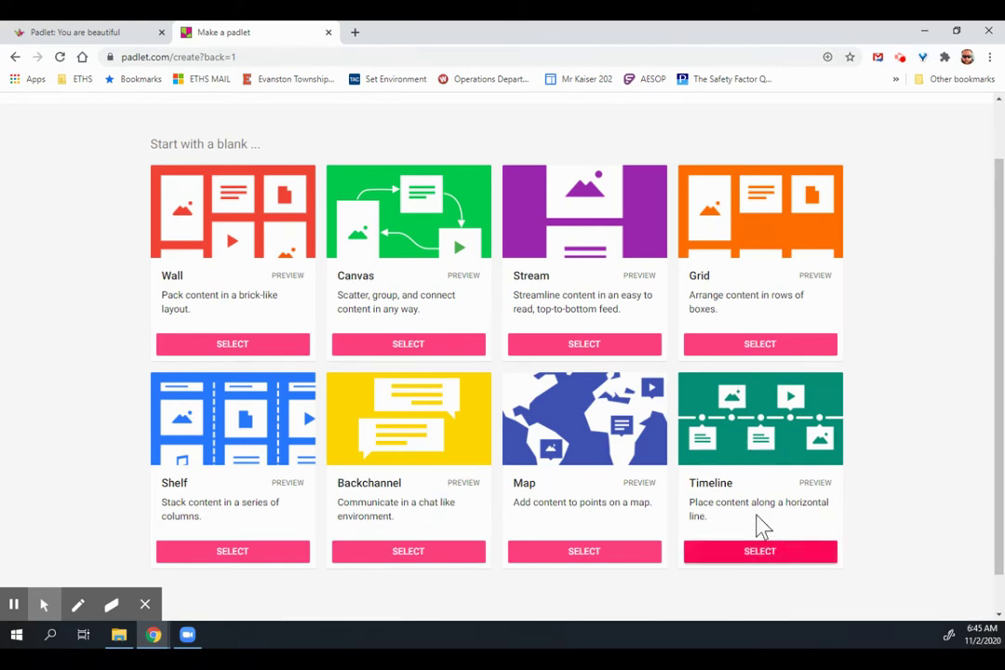
click(759, 560)
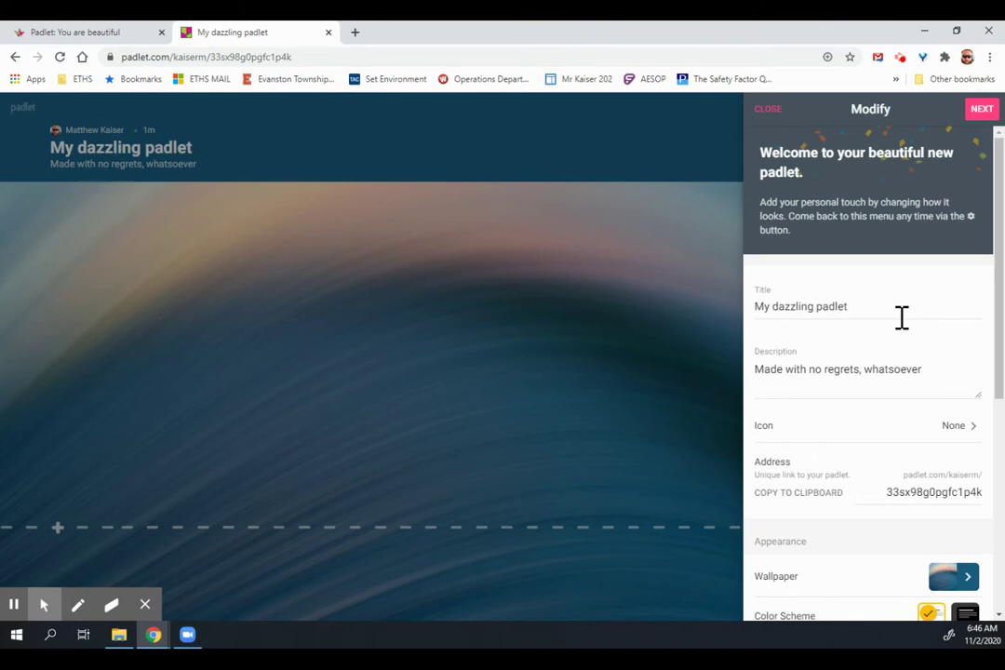
drag(849, 307, 754, 307)
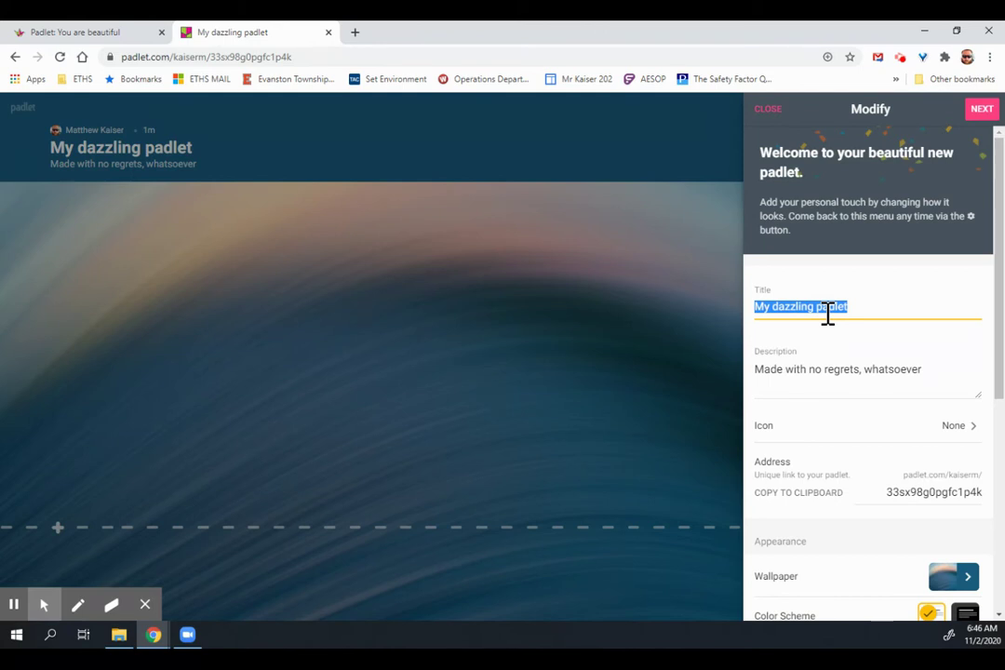
- Title the board 'My GIC 2020 Build' with description 'Building a solar powered balsa wood house.'
text(My )
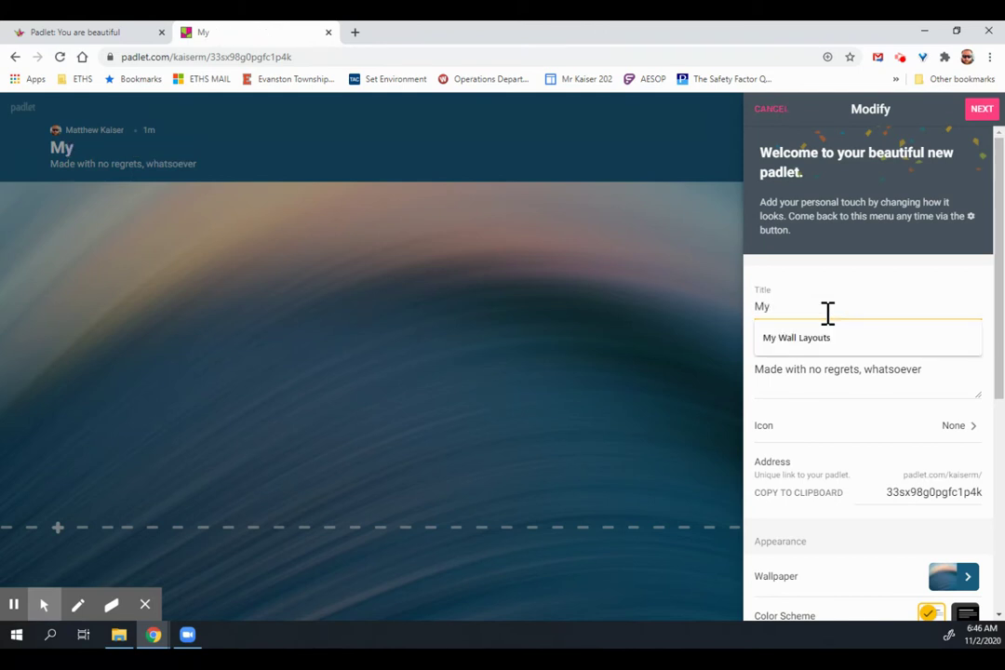
text(GI)
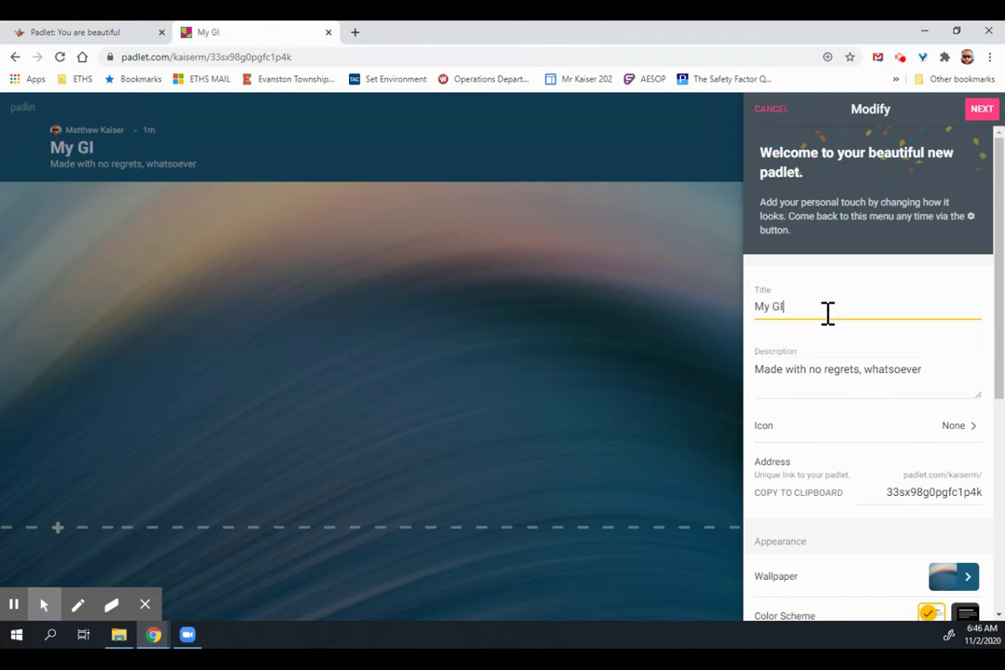
text(C 20)
text(20 Bui)
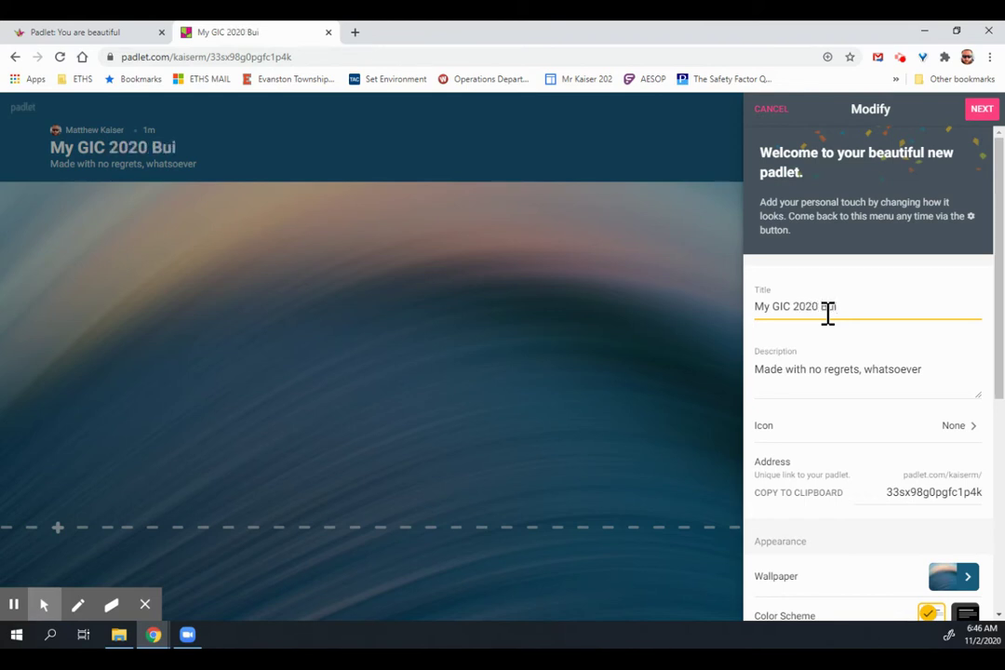
text(ld)
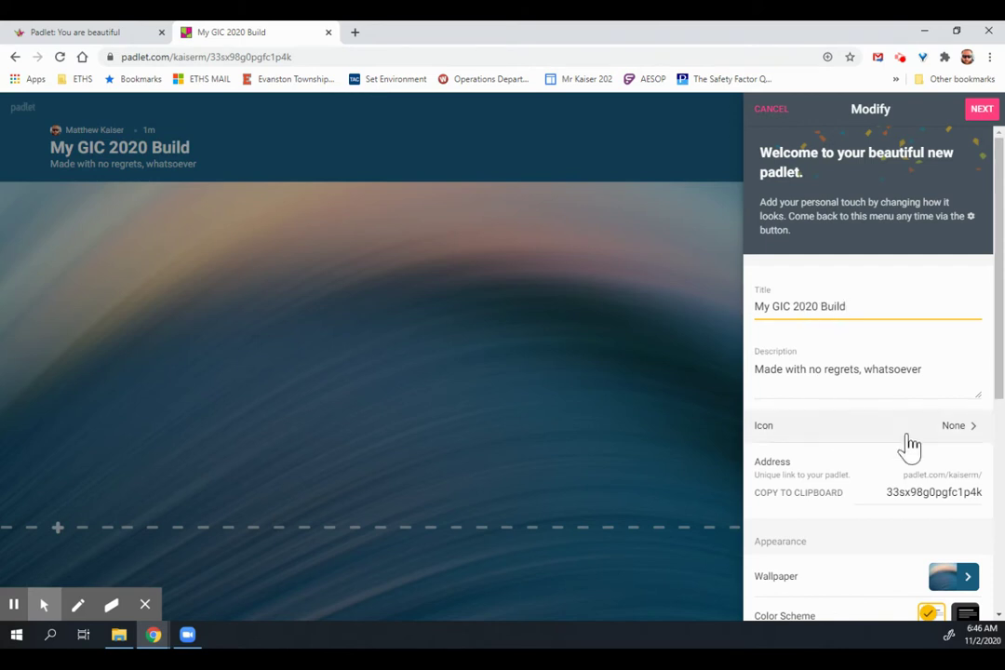
click(916, 369)
drag(916, 370, 762, 377)
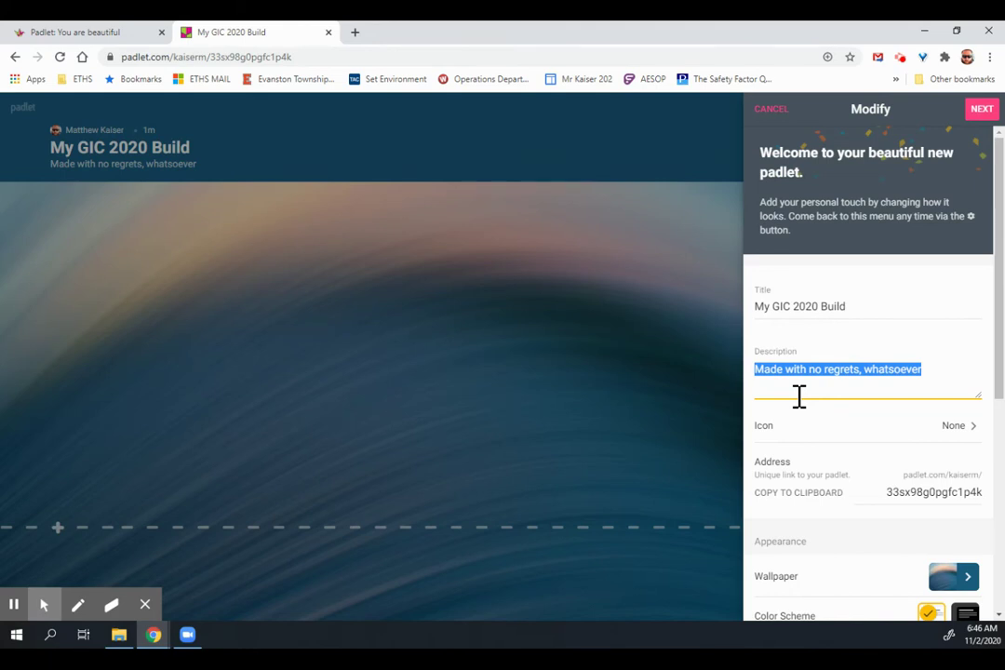
text(Bu)
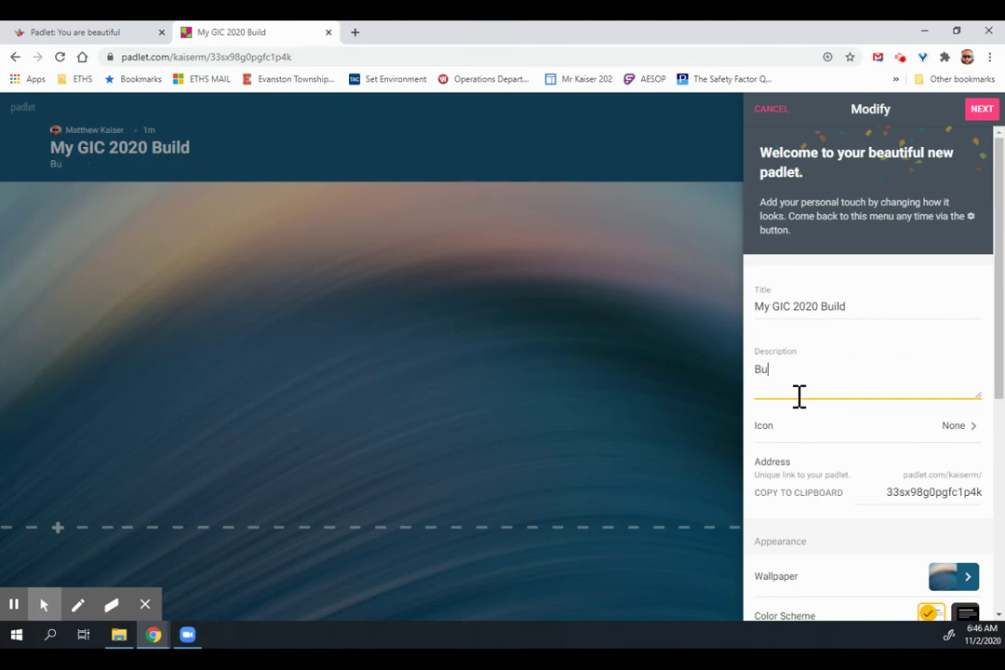
text(ilding a sola)
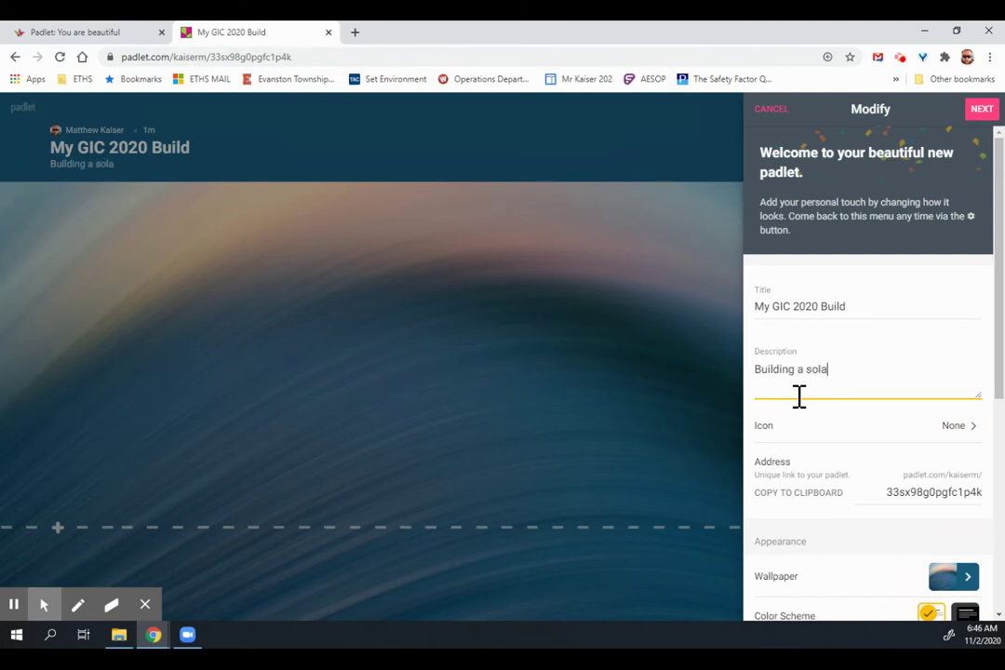
text(r powered)
text( balsa w)
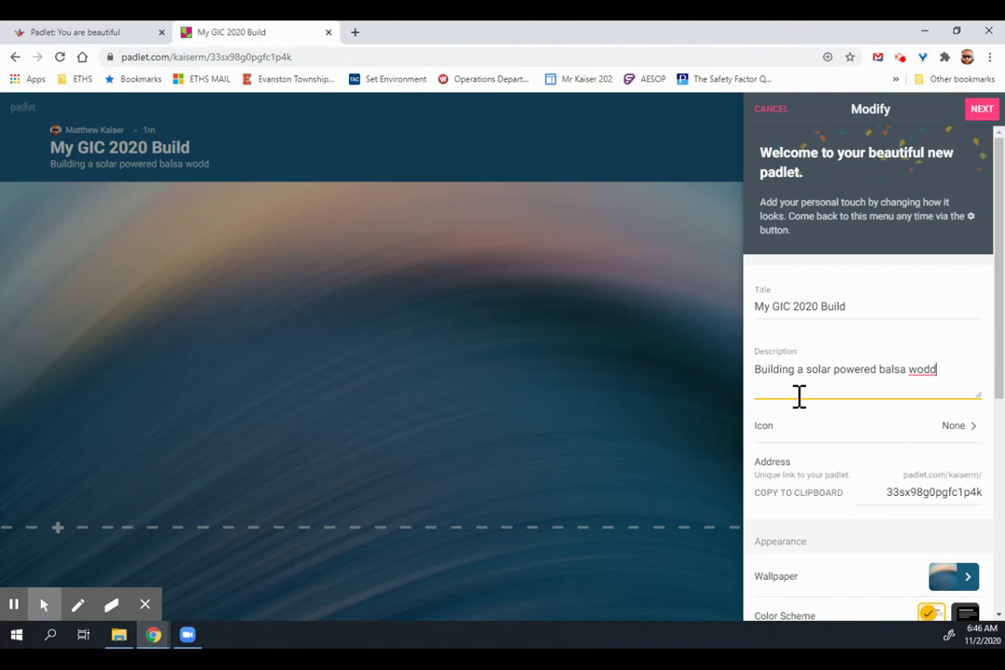
text(od house.)
scroll(907, 464, down, 1)
scroll(919, 477, down, 1)
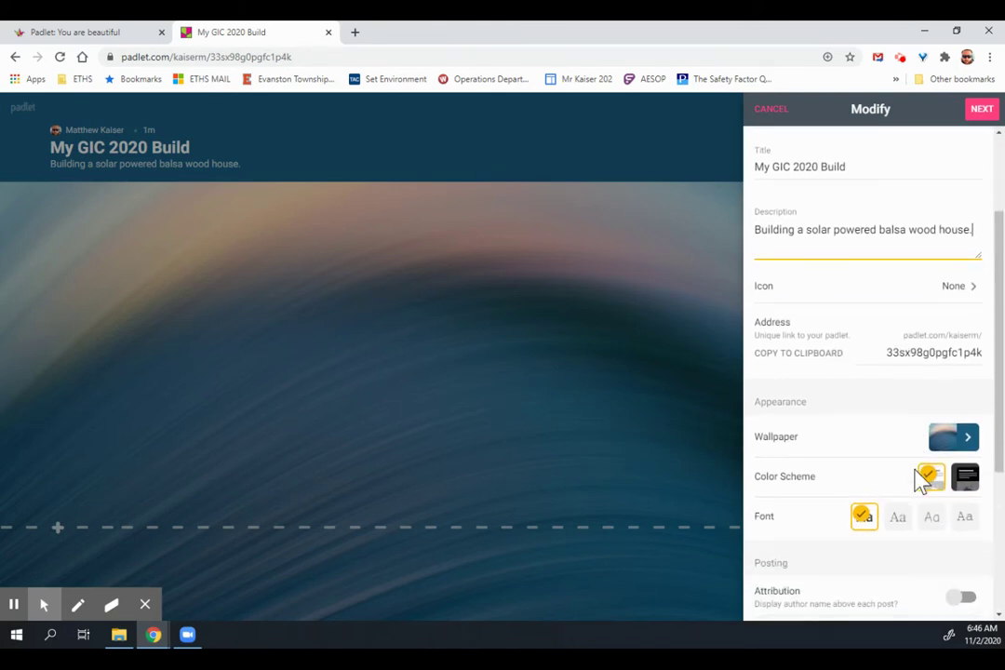
scroll(889, 516, down, 1)
scroll(890, 521, down, 1)
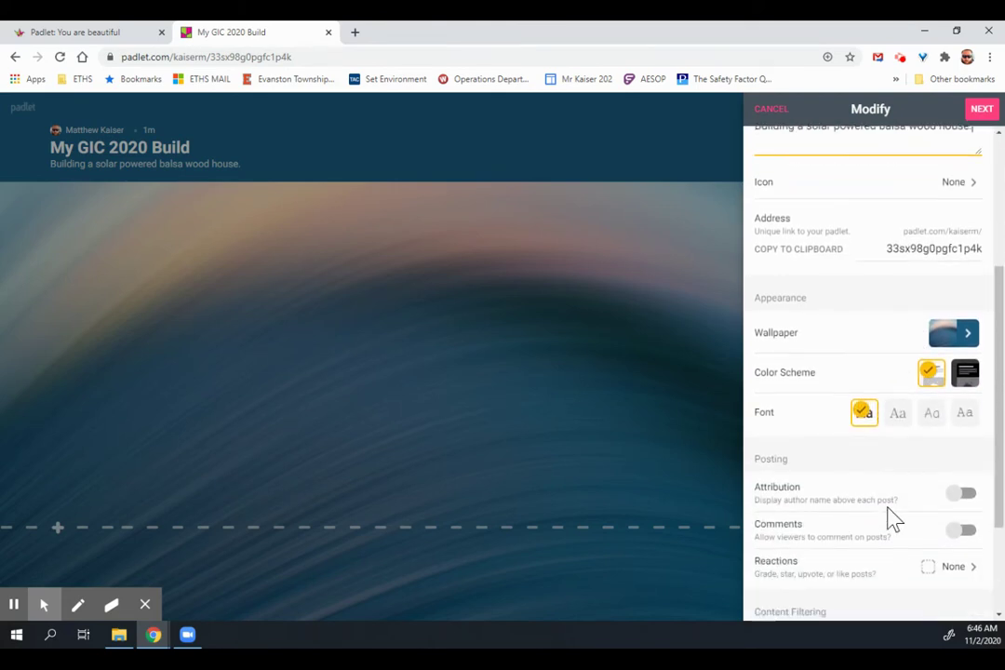
scroll(894, 547, down, 1)
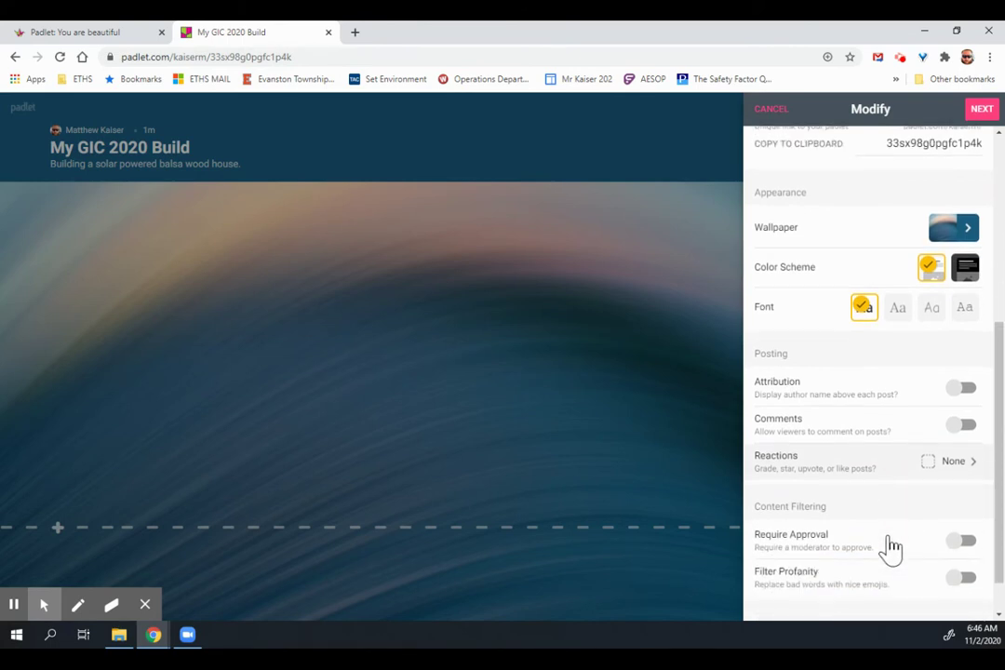
scroll(893, 528, up, 2)
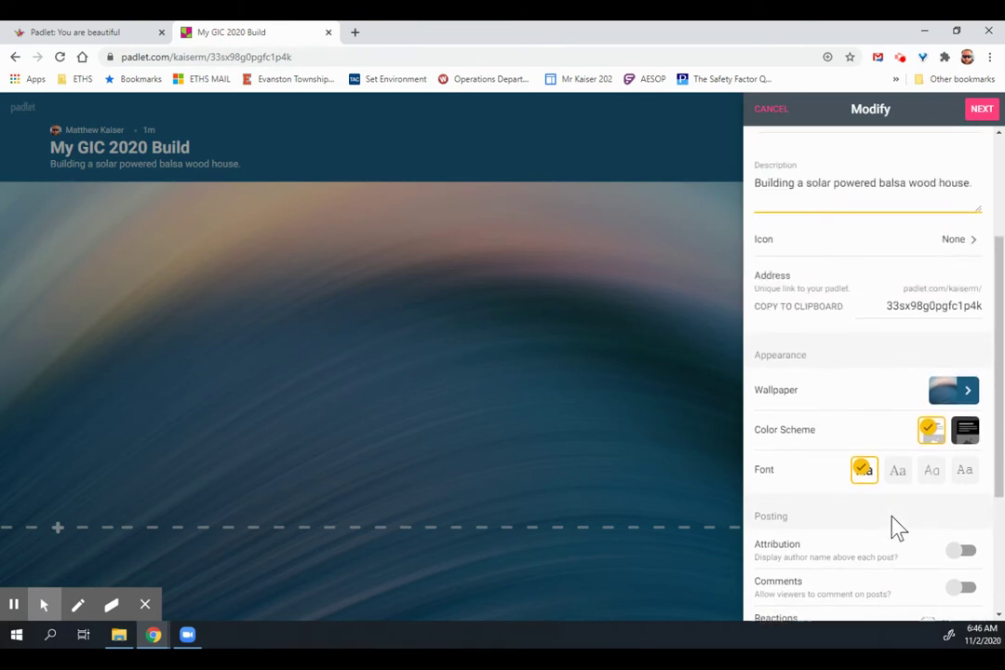
scroll(894, 527, up, 1)
scroll(884, 505, up, 1)
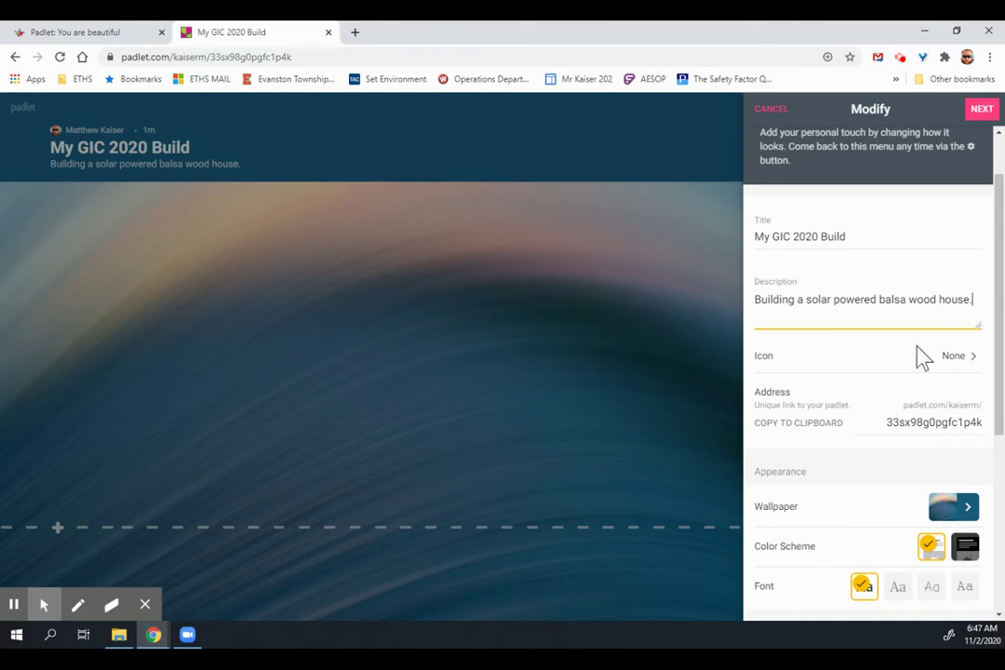
- Set the wallpaper to solid dark green after briefly previewing olive
click(959, 515)
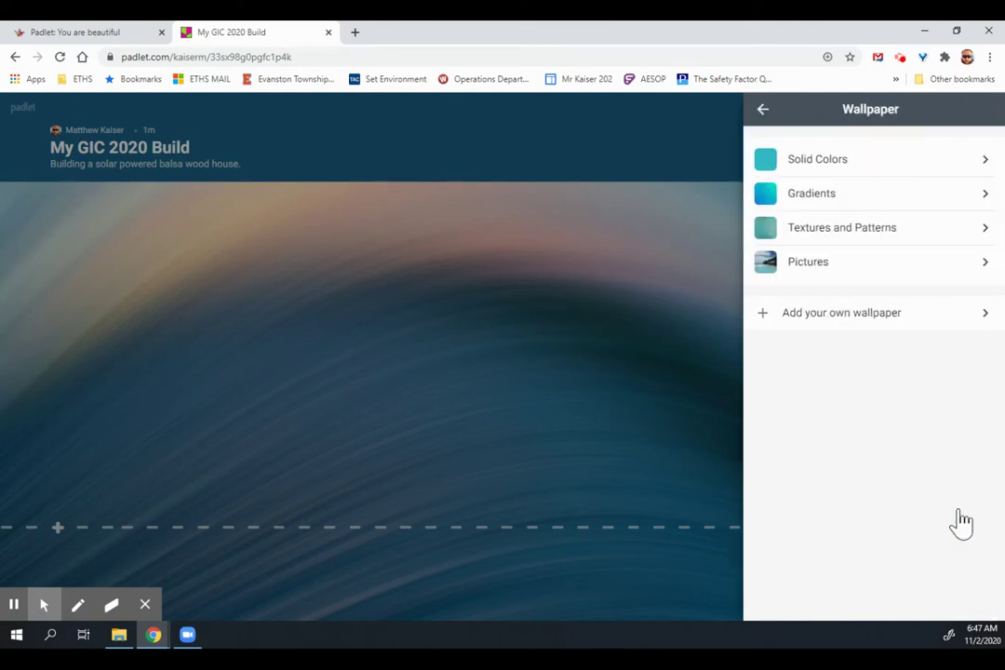
click(911, 172)
scroll(946, 459, down, 3)
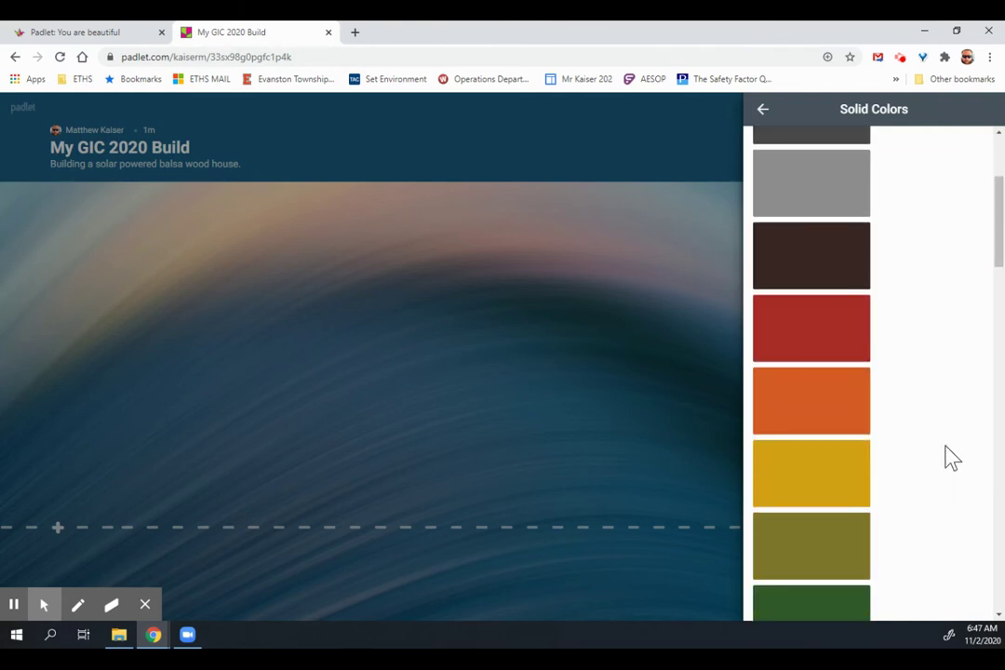
scroll(946, 459, down, 2)
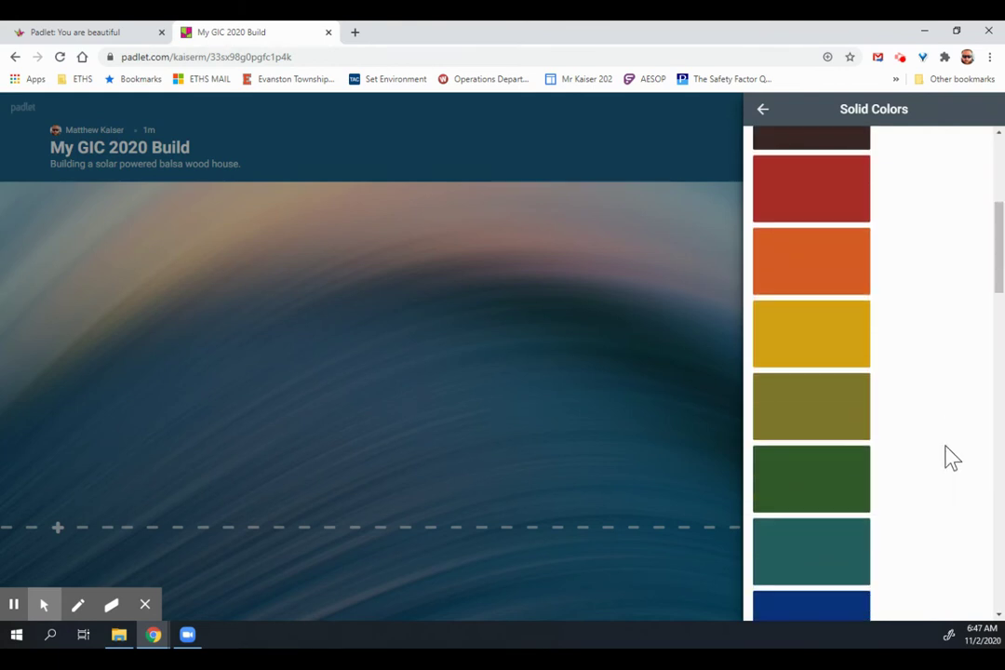
click(844, 480)
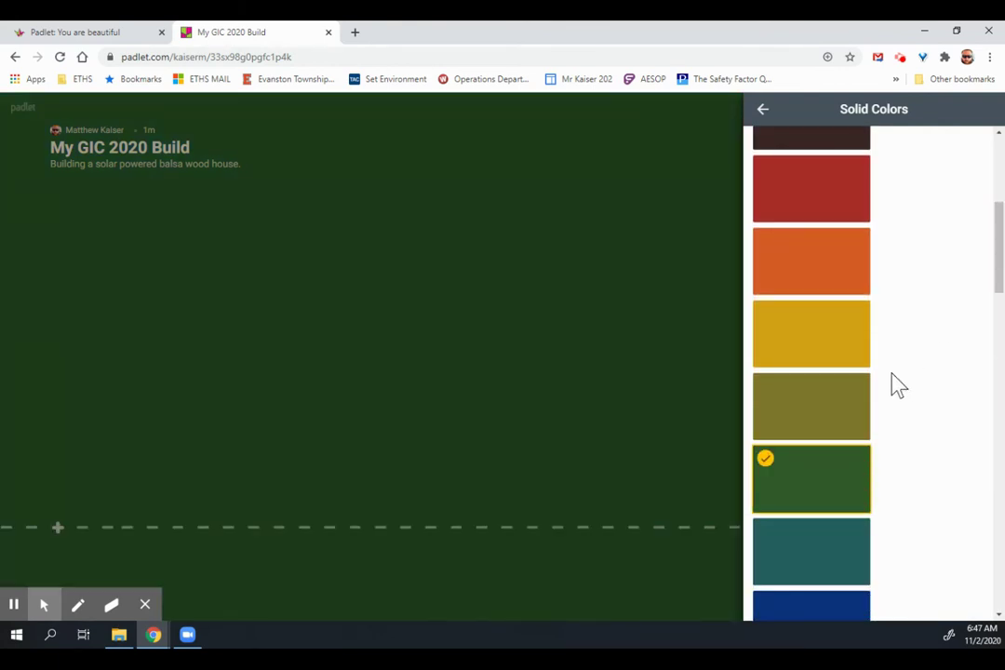
click(849, 421)
click(833, 470)
- Go back to the wallpaper categories and browse the Gradients wallpapers
scroll(977, 519, down, 4)
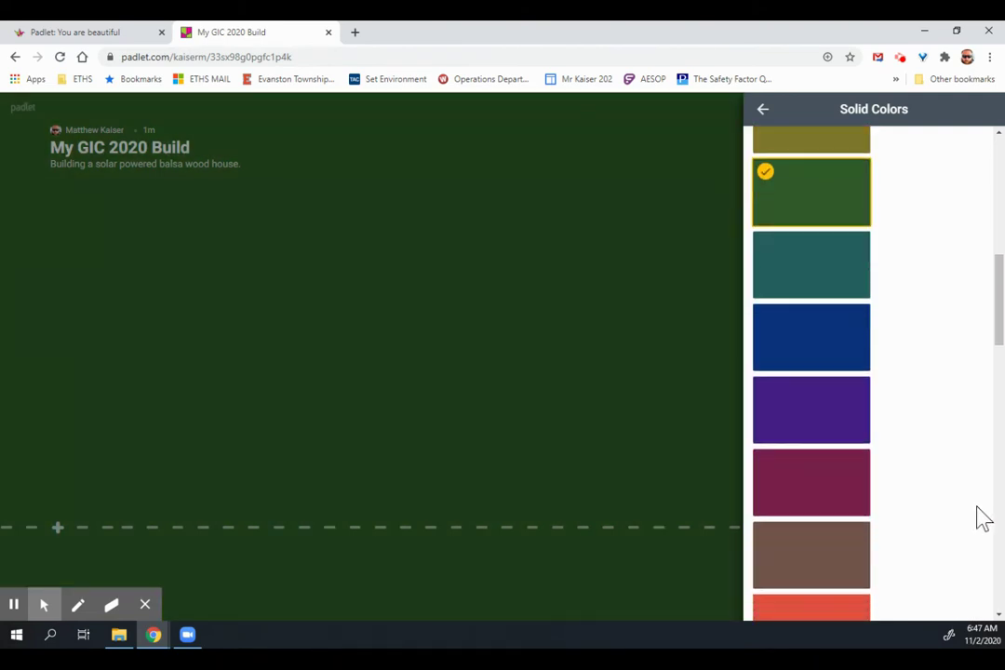
scroll(916, 442, up, 1)
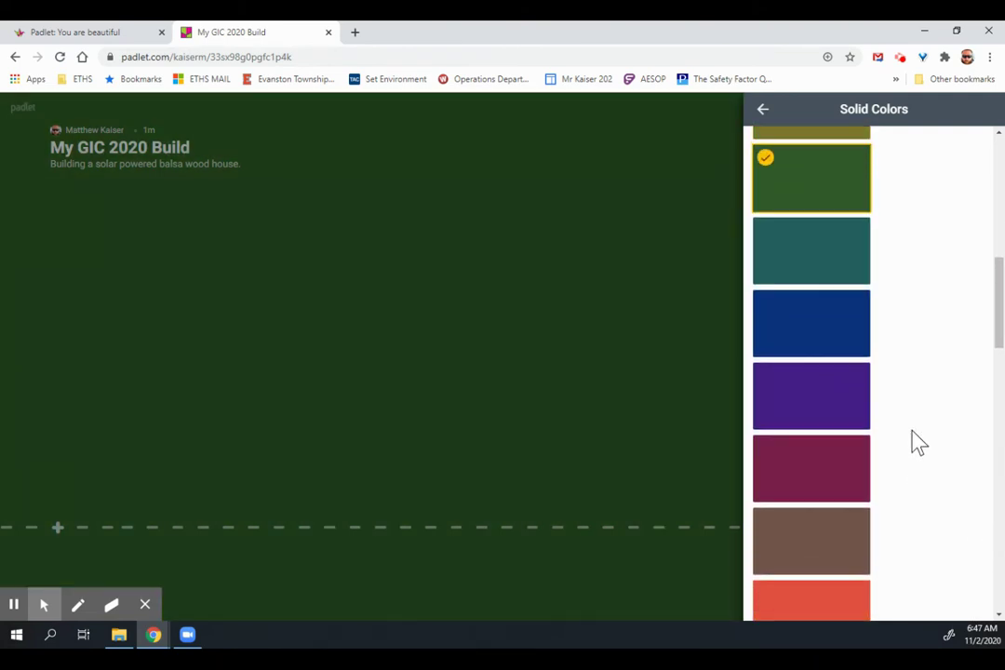
scroll(907, 332, up, 2)
click(764, 109)
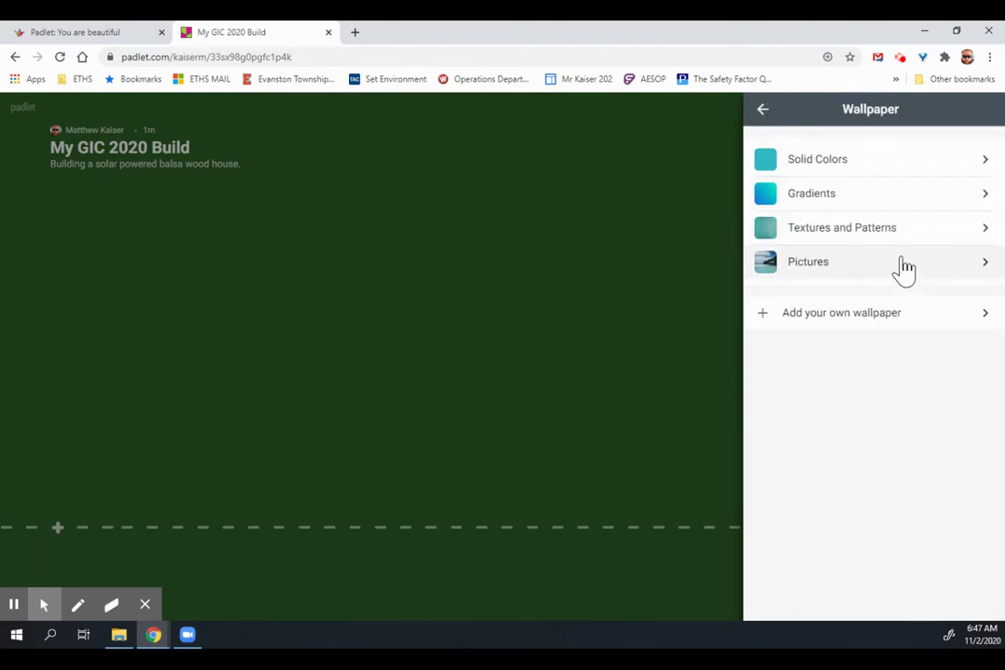
click(799, 195)
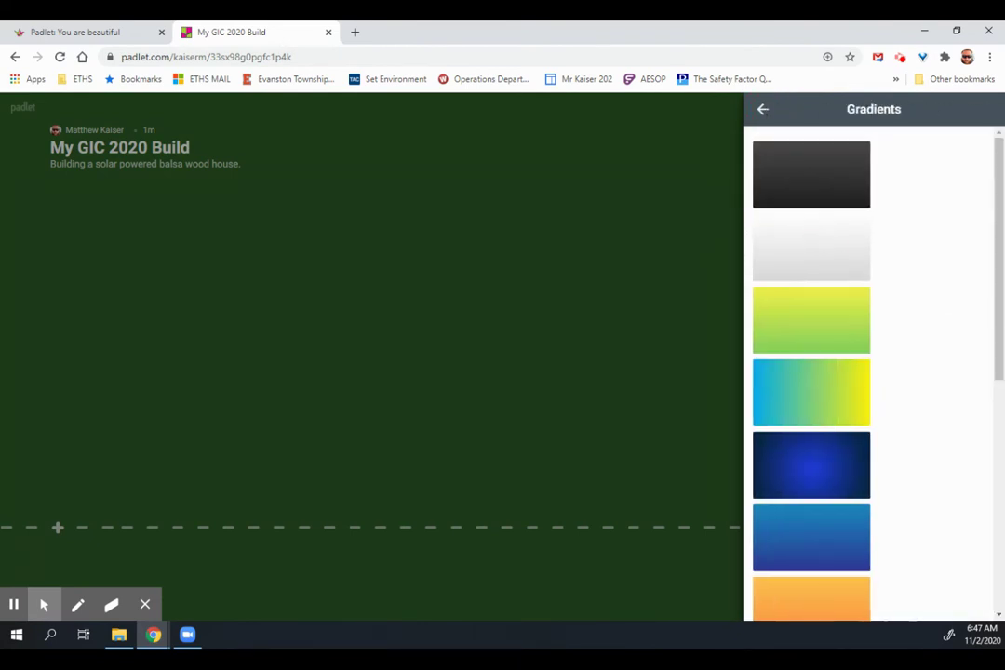
- Switch from Gradients to the Pictures wallpapers and scroll through all thumbnails
scroll(1003, 372, down, 1)
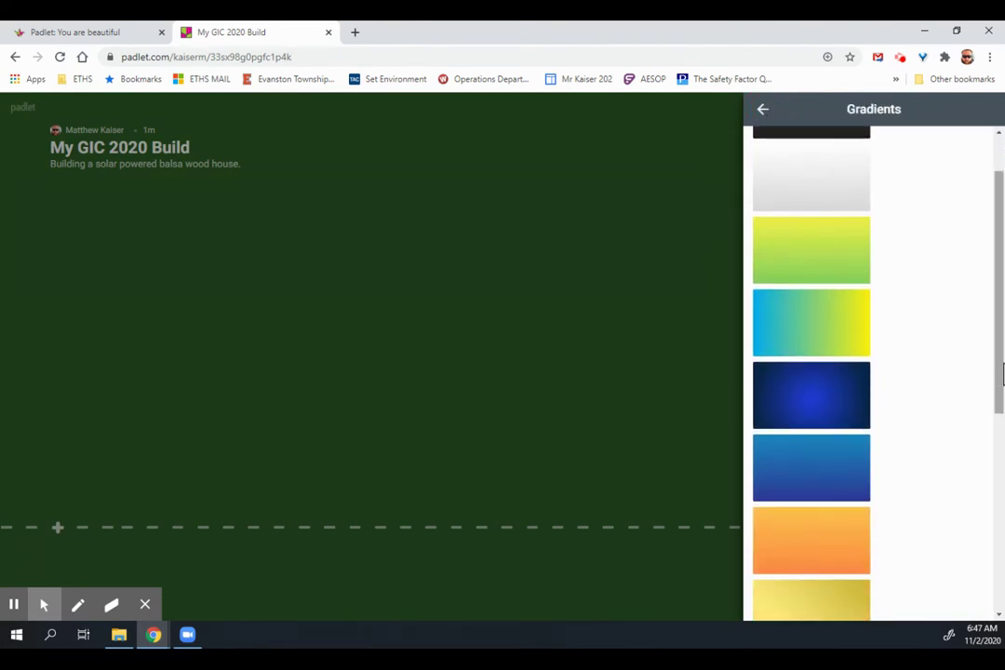
click(763, 110)
click(908, 277)
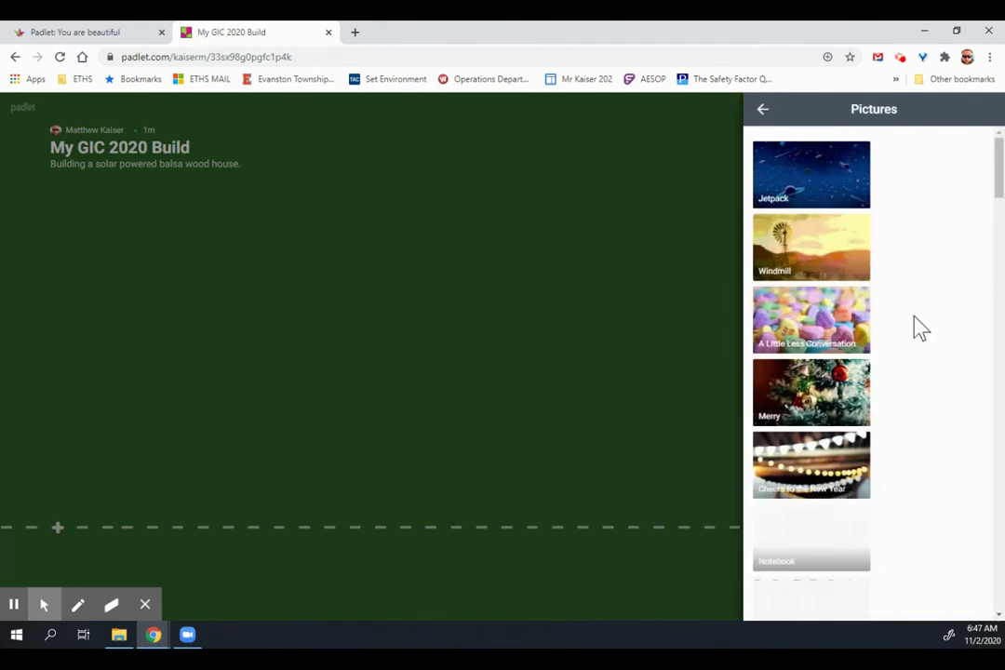
scroll(956, 361, down, 5)
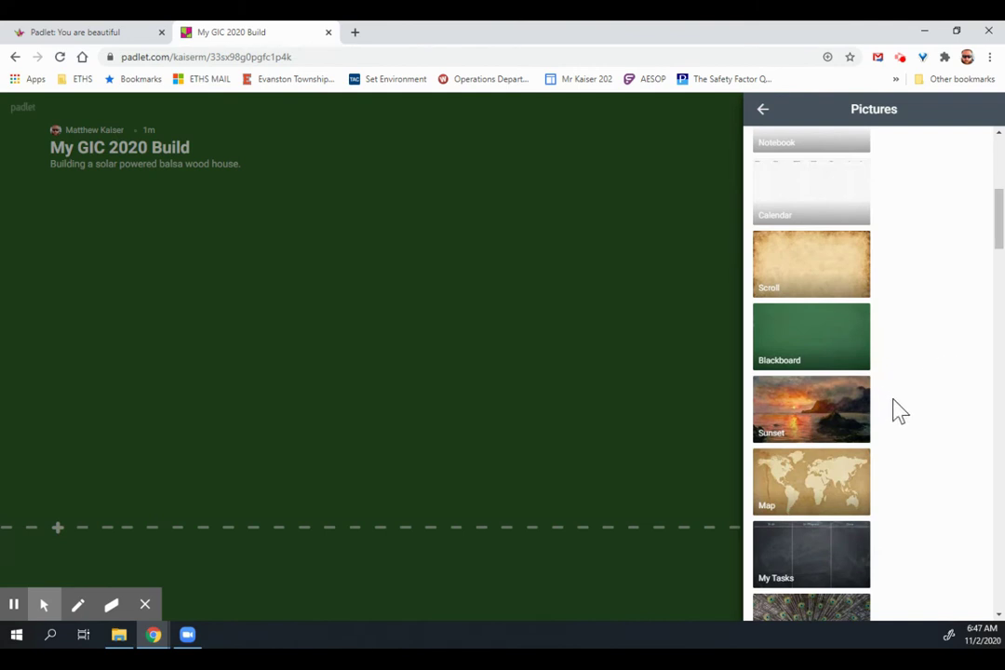
scroll(898, 411, down, 2)
scroll(910, 416, down, 1)
scroll(911, 416, down, 2)
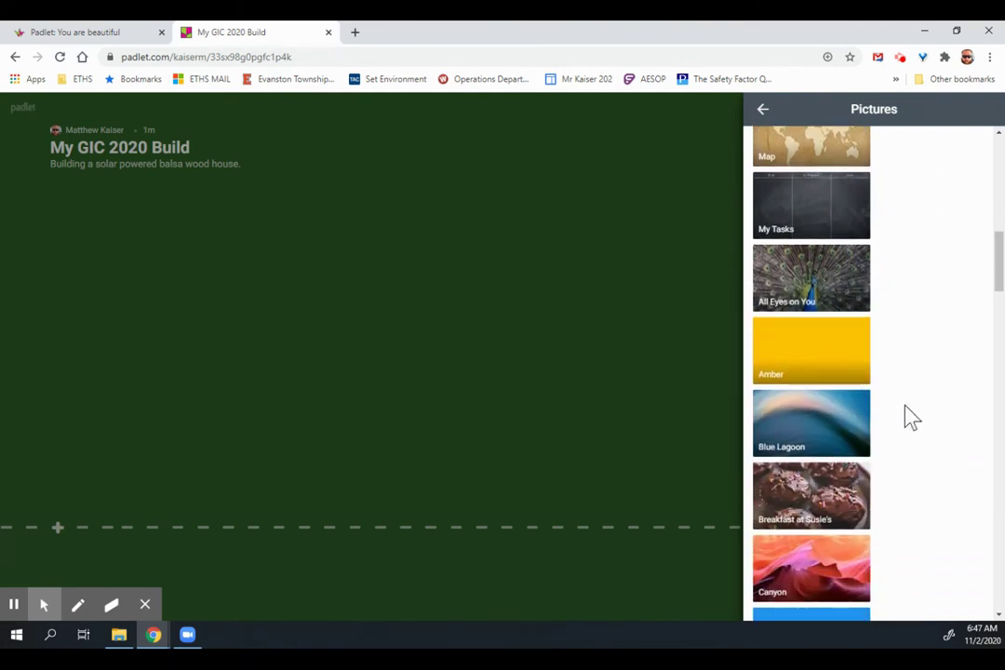
scroll(911, 417, down, 1)
scroll(912, 417, down, 2)
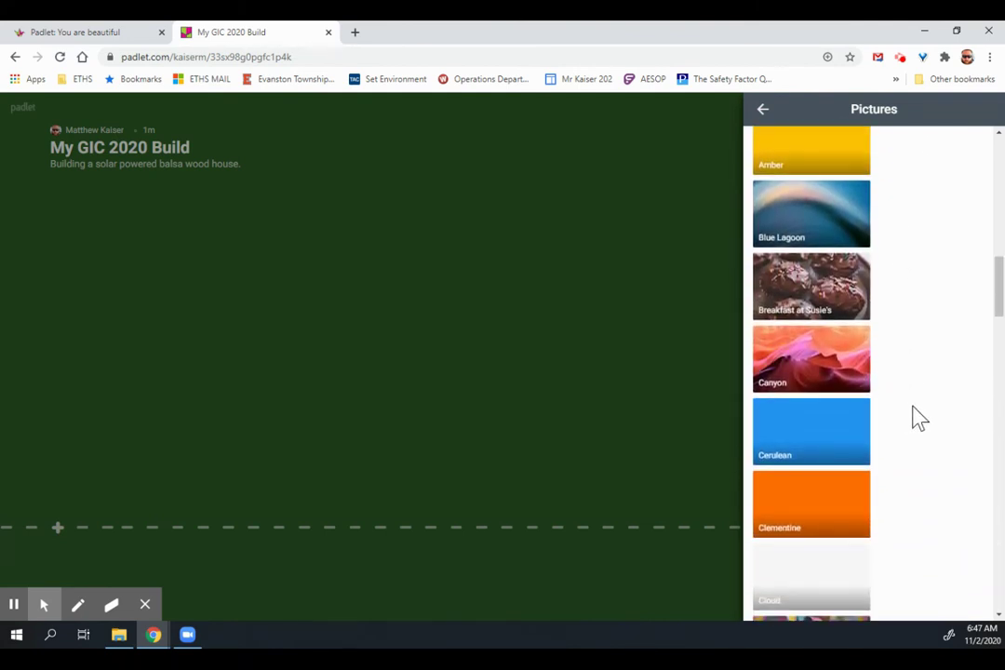
scroll(919, 417, down, 2)
scroll(919, 418, down, 2)
scroll(923, 420, down, 2)
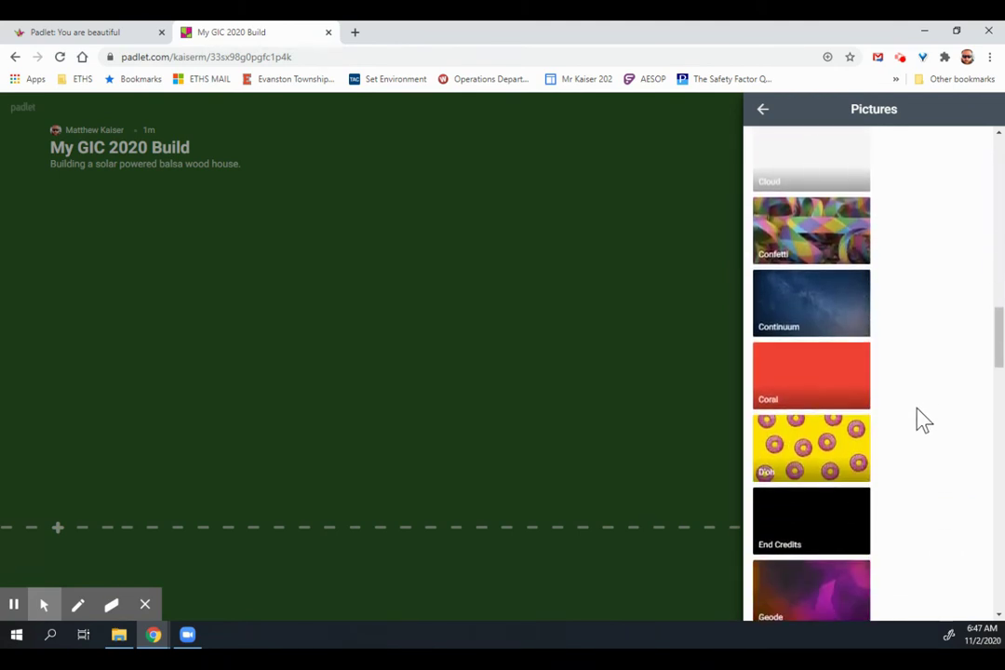
scroll(923, 420, down, 3)
scroll(924, 419, down, 3)
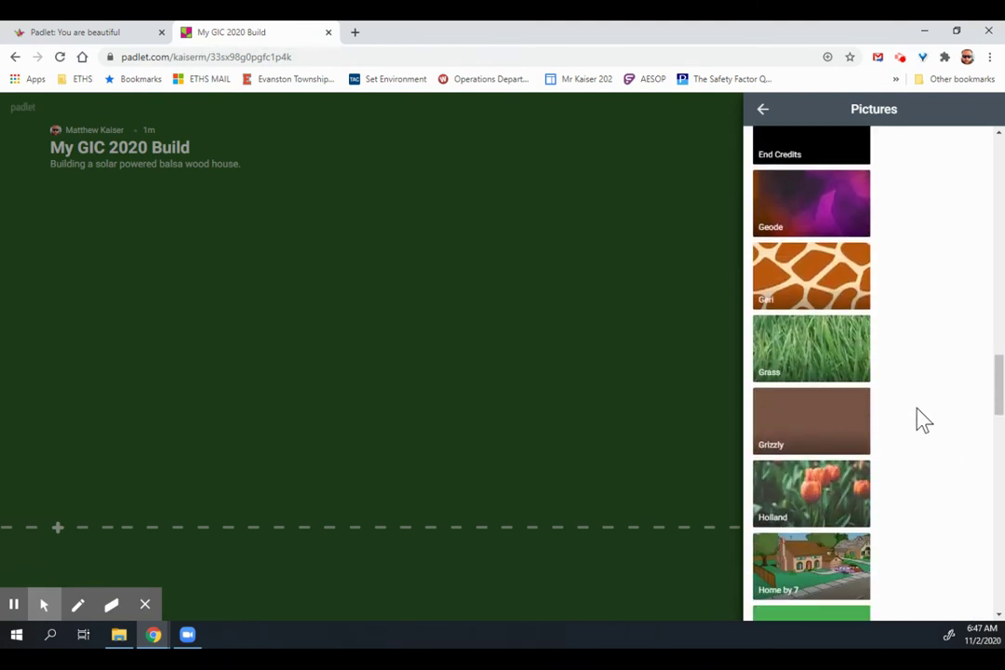
scroll(923, 420, down, 1)
scroll(923, 420, down, 1)
scroll(923, 420, down, 2)
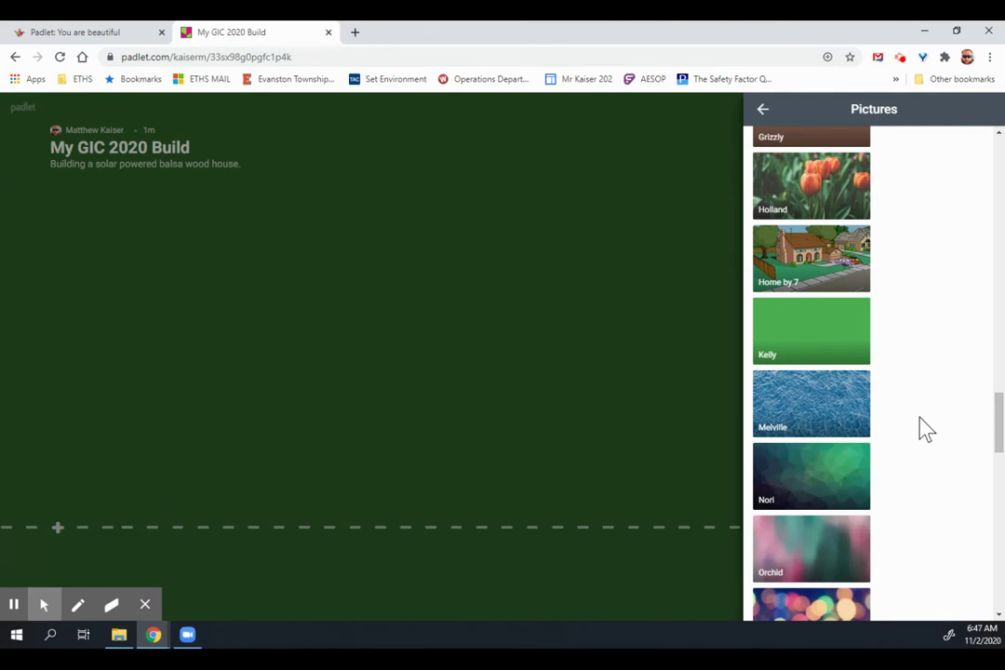
scroll(914, 426, down, 4)
scroll(918, 429, up, 3)
scroll(921, 434, down, 3)
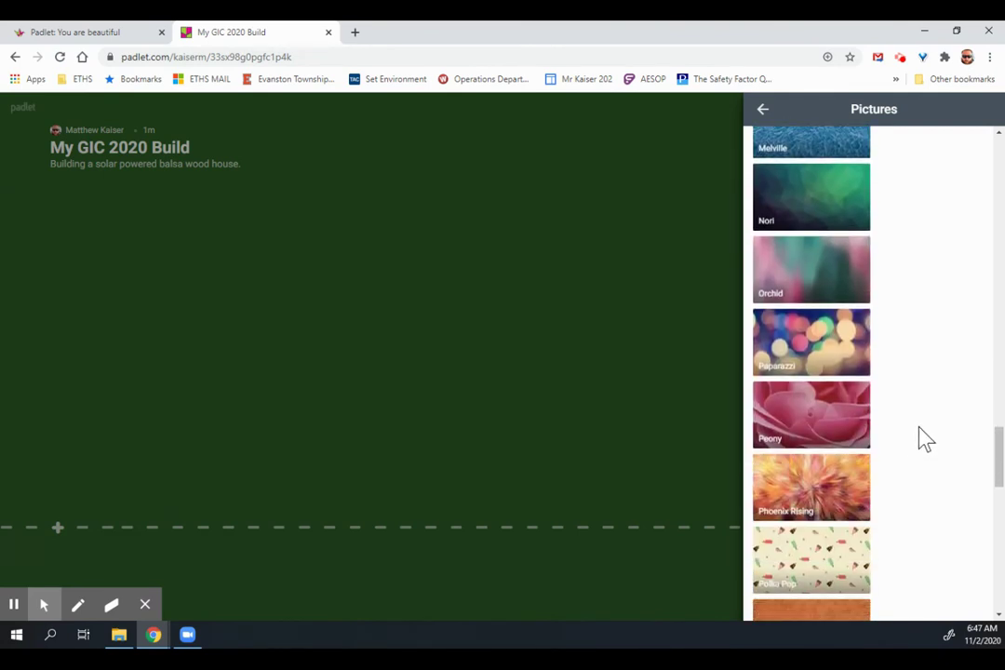
scroll(924, 443, down, 3)
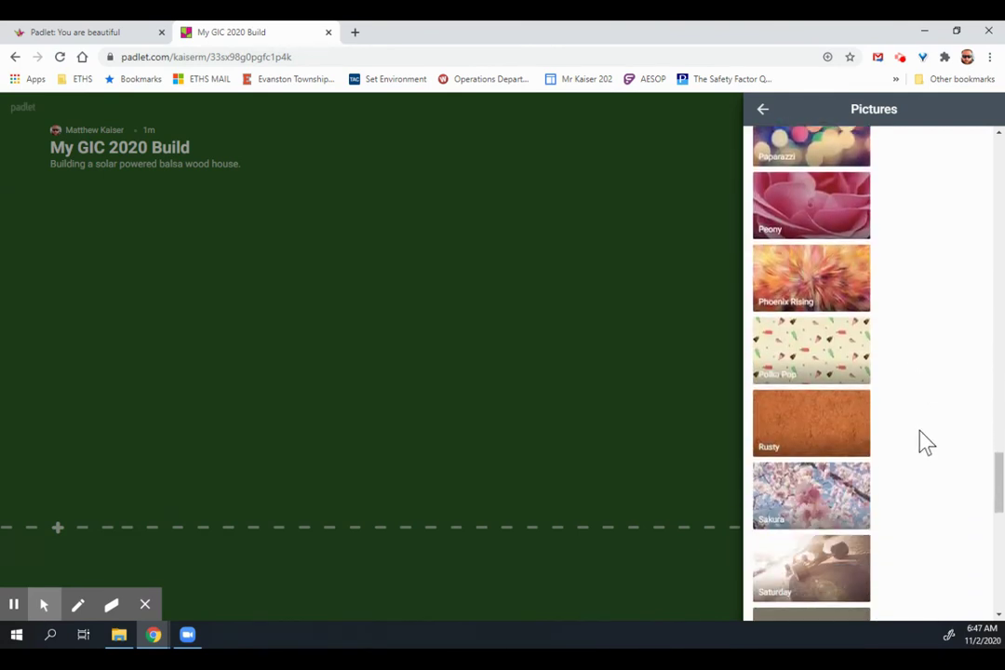
- Try the Phoenix Rising picture, then restore dark green and return to settings
click(872, 286)
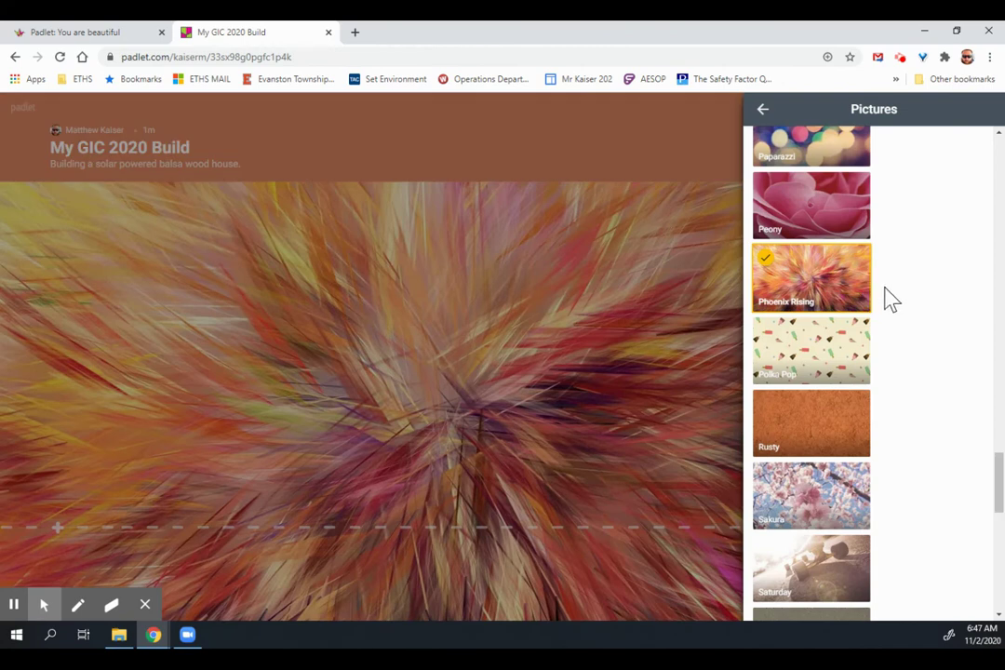
click(764, 111)
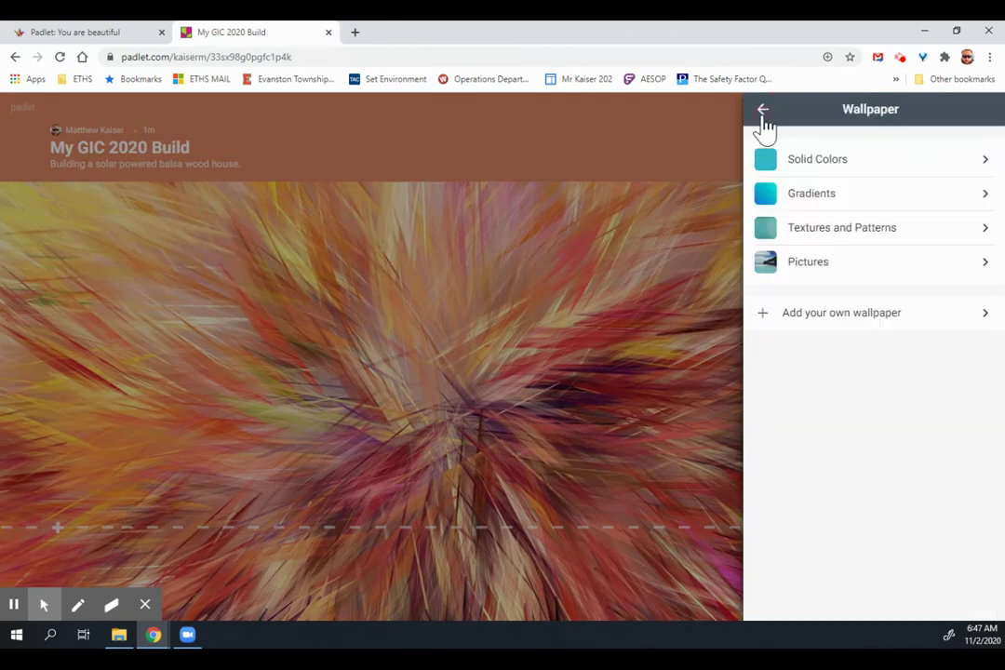
click(838, 172)
scroll(843, 558, down, 2)
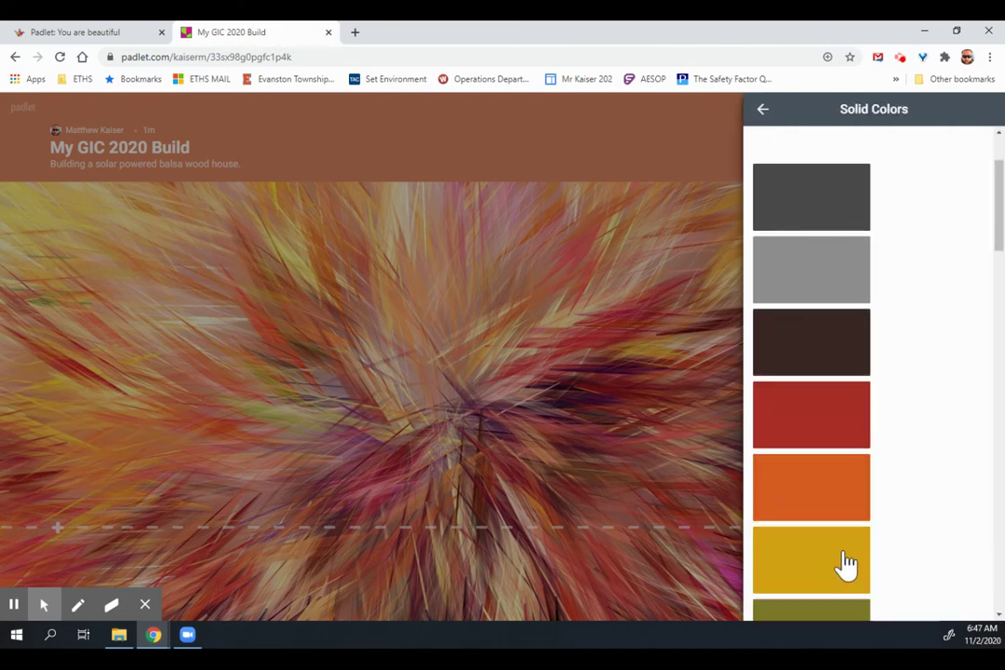
scroll(843, 557, down, 3)
click(829, 495)
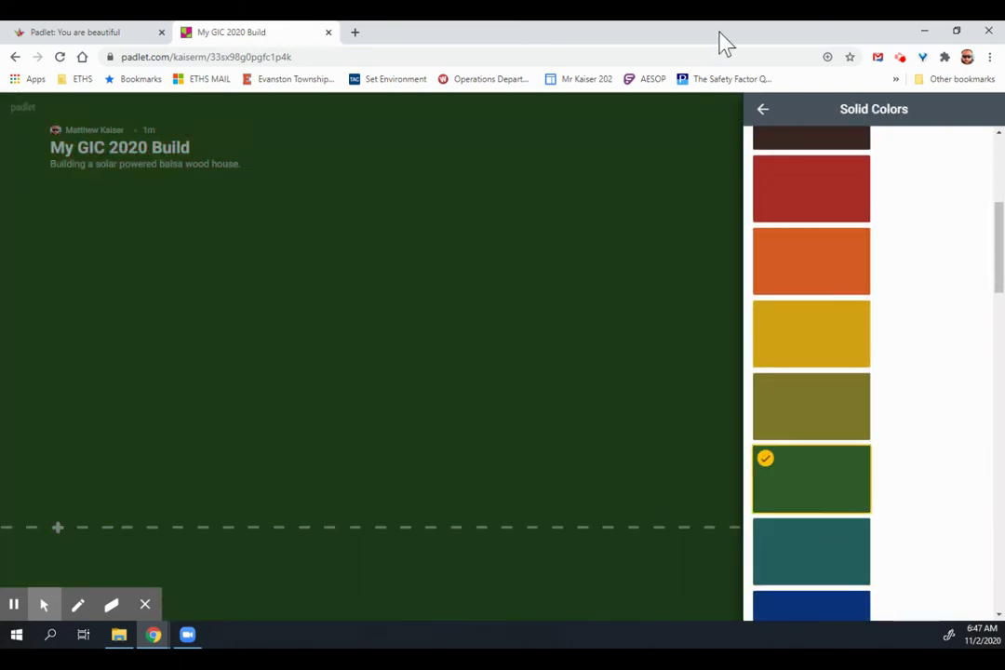
click(762, 110)
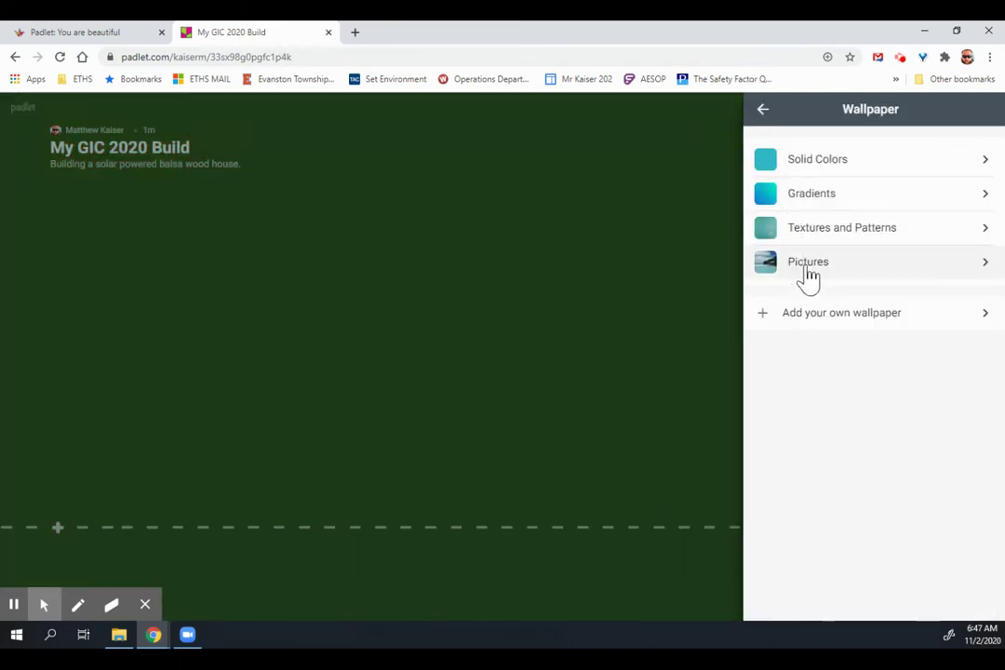
click(762, 109)
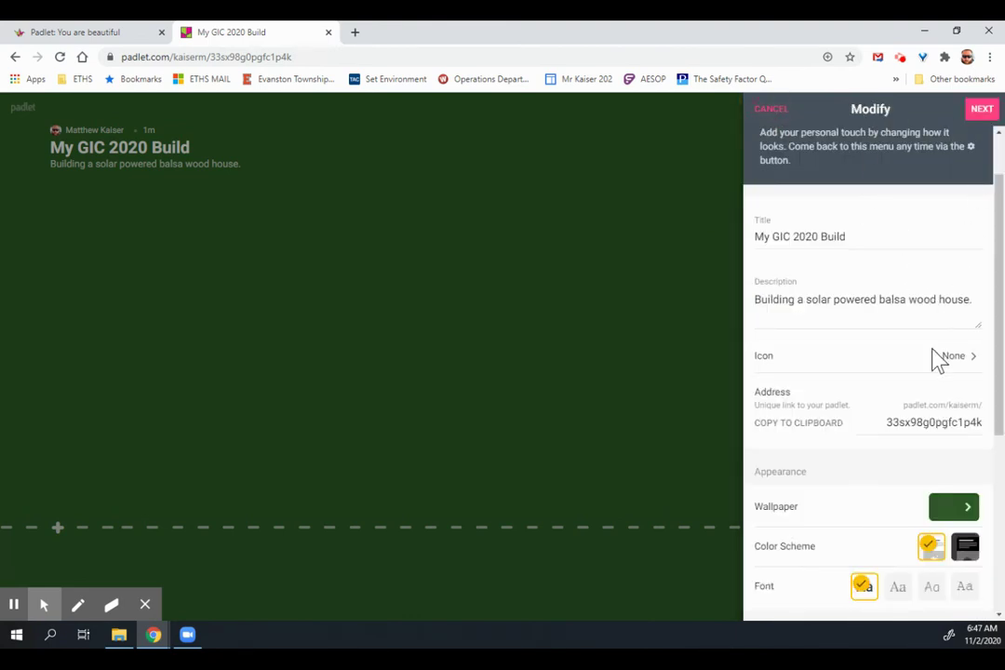
- Apply the Blackboard picture wallpaper and go back to the Modify panel
click(923, 507)
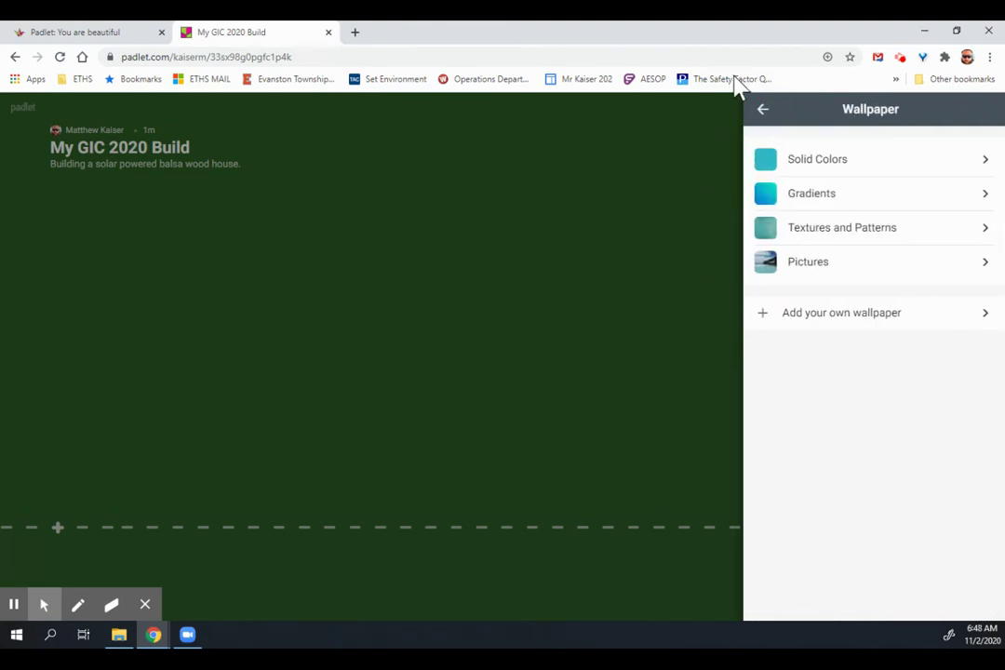
click(824, 260)
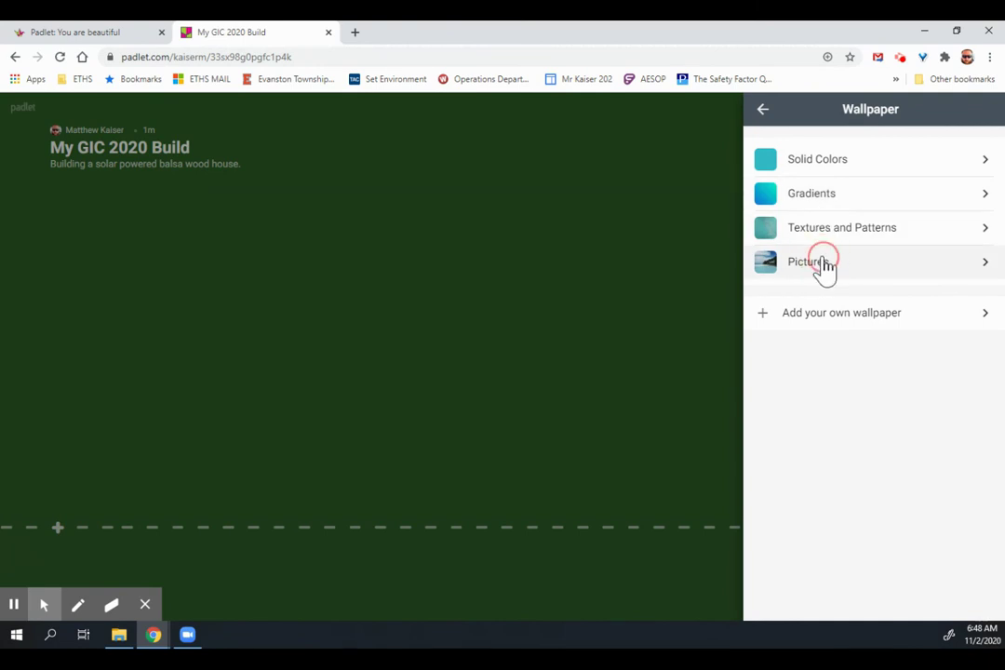
scroll(870, 242, down, 3)
scroll(877, 278, down, 2)
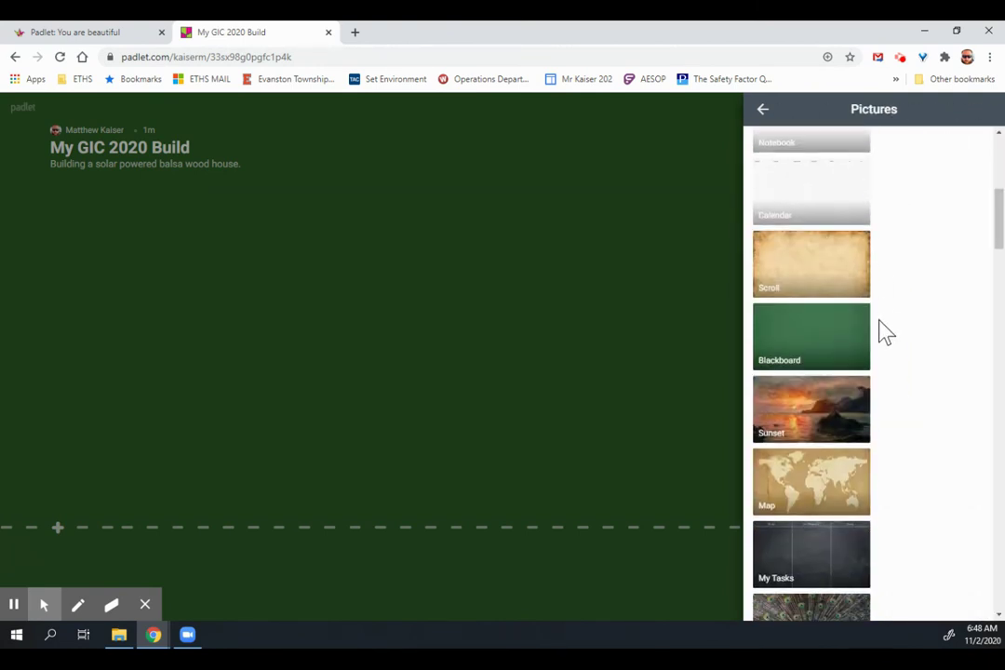
click(855, 350)
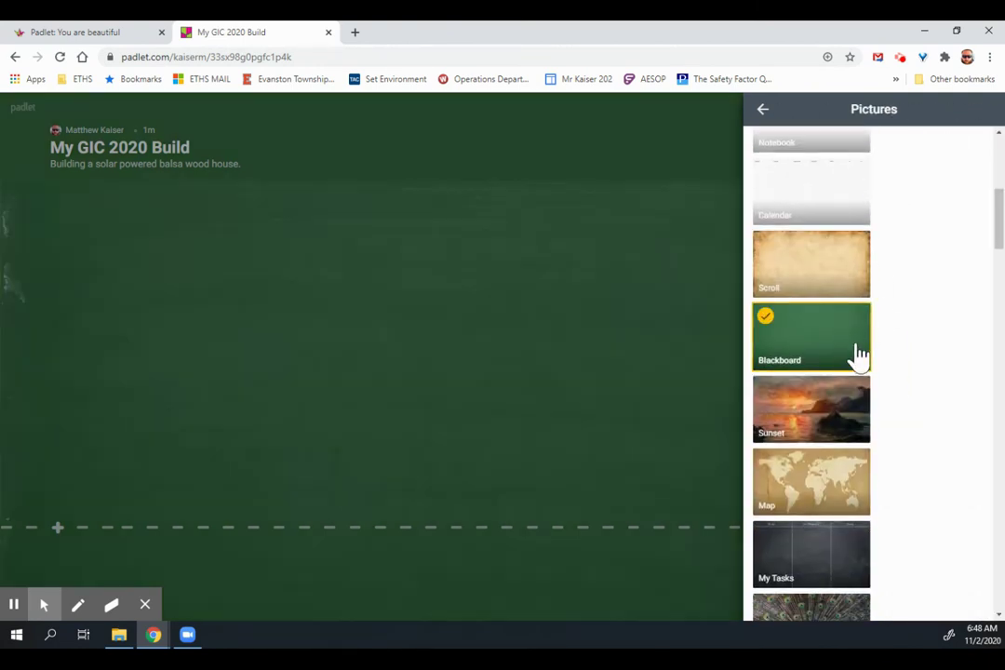
click(761, 113)
click(762, 110)
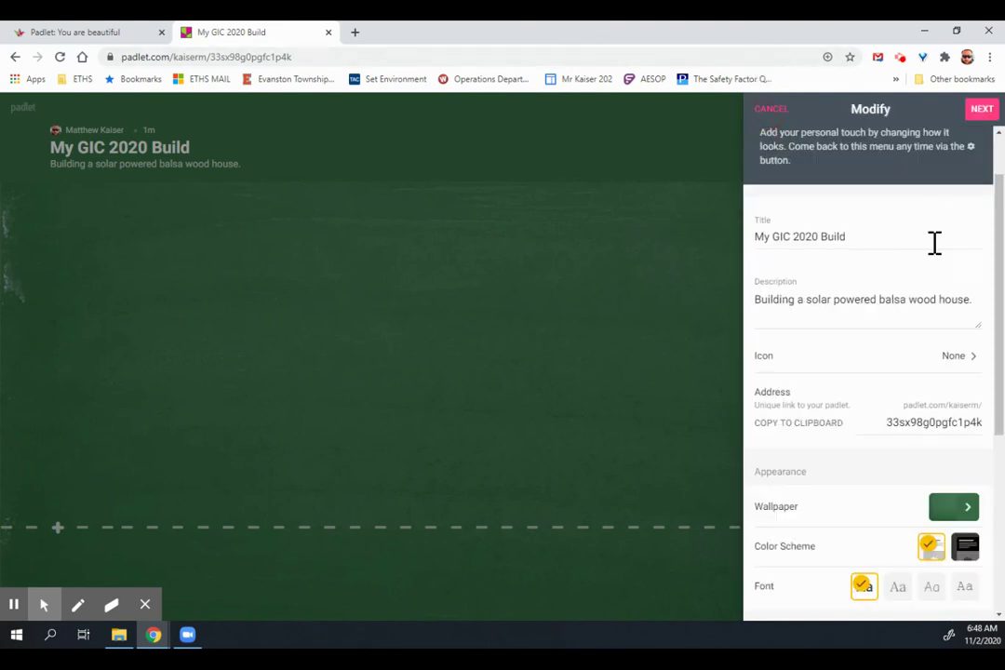
- Finish setup with NEXT and START POSTING so the empty timeline fills the page
click(981, 110)
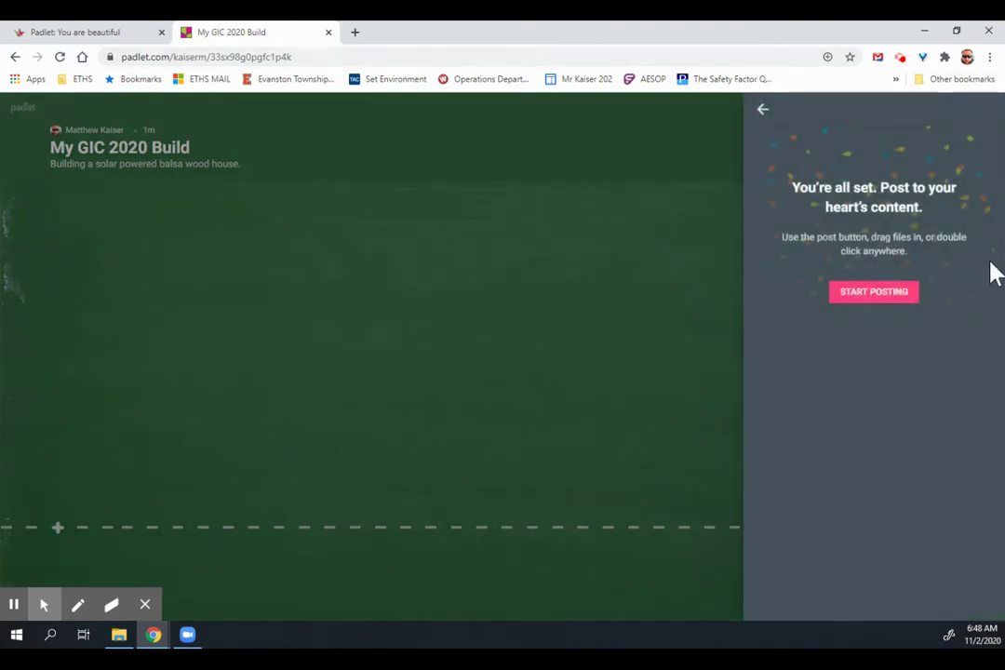
click(869, 293)
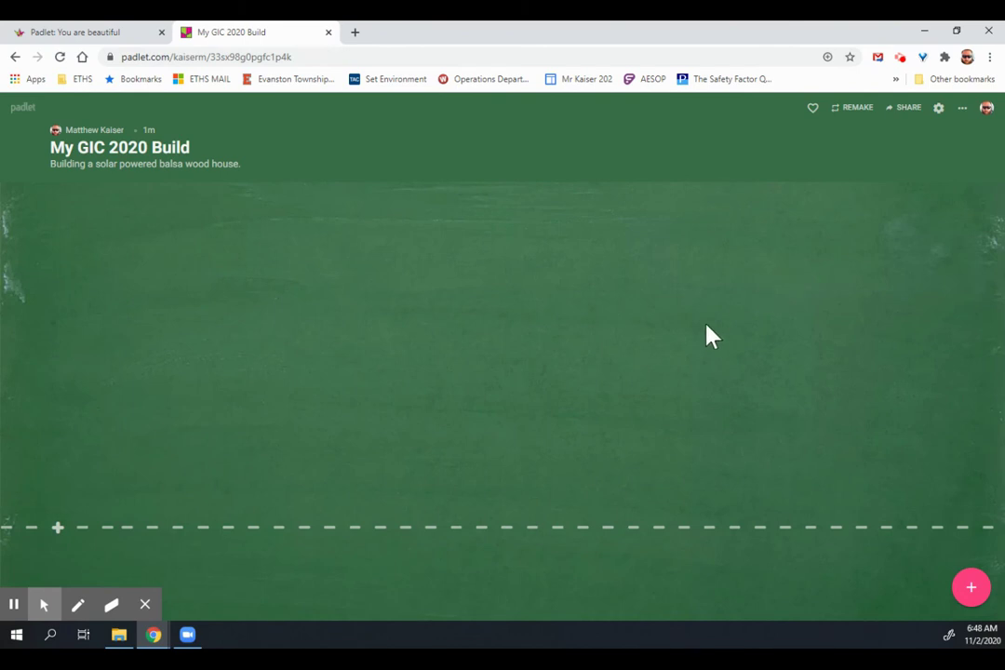
- Open the Share panel for the 'My GIC 2020 Build' board
click(910, 109)
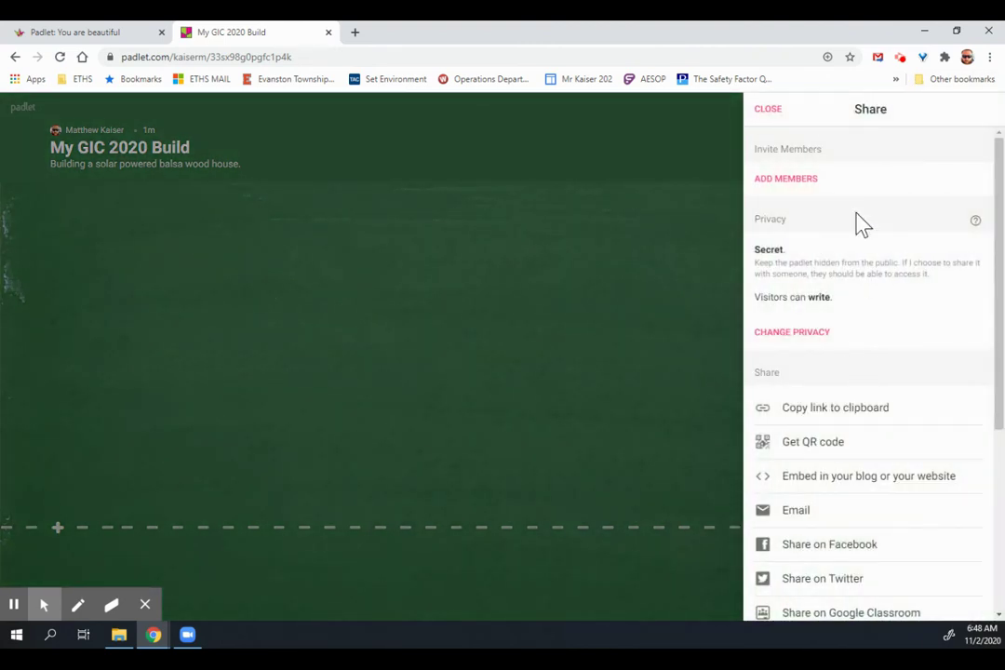